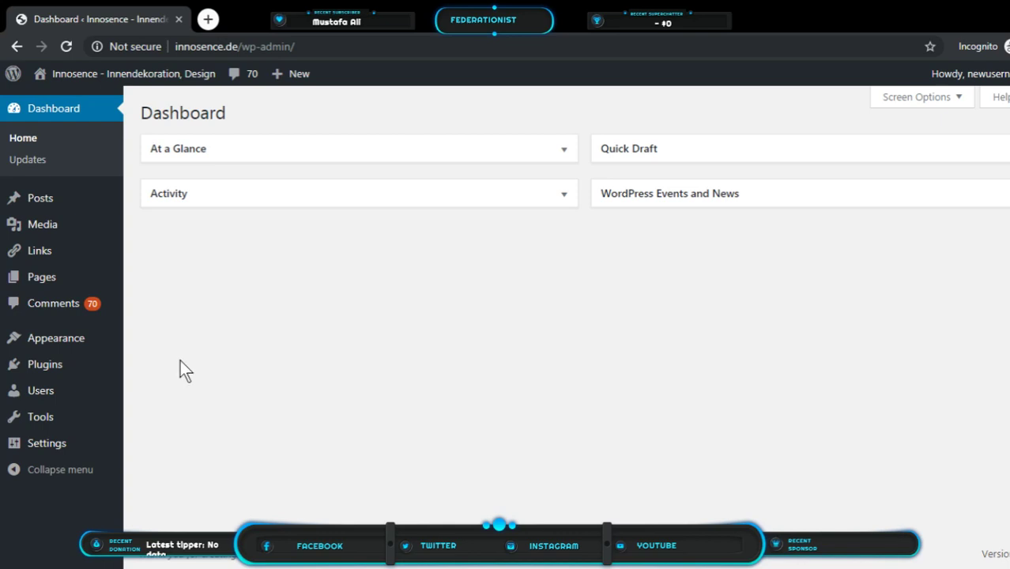
# Go to Plugins > Add New and put the cursor in the Search plugins box
pyautogui.moveTo(108, 359)
pyautogui.moveTo(84, 376)
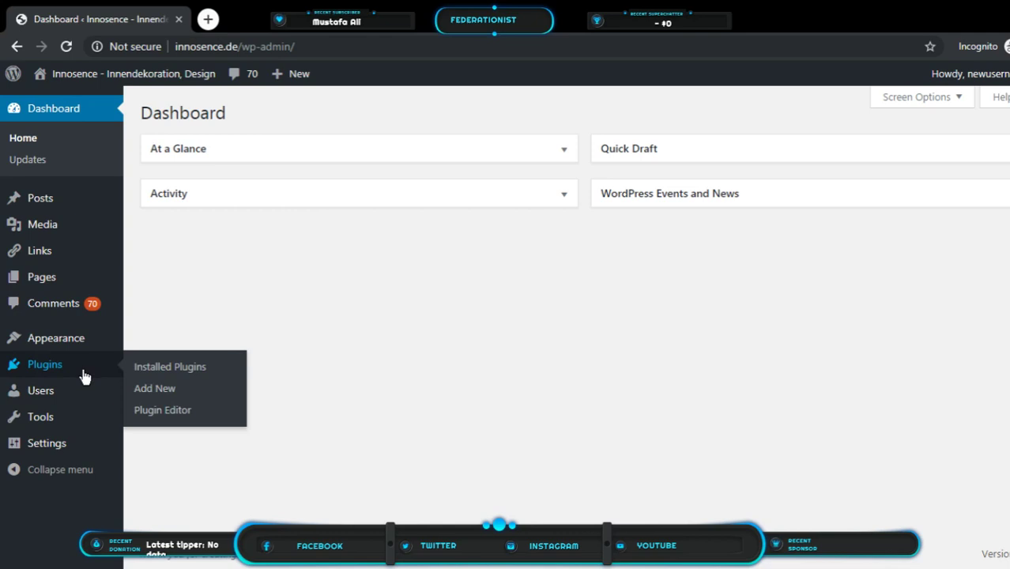
pyautogui.click(163, 395)
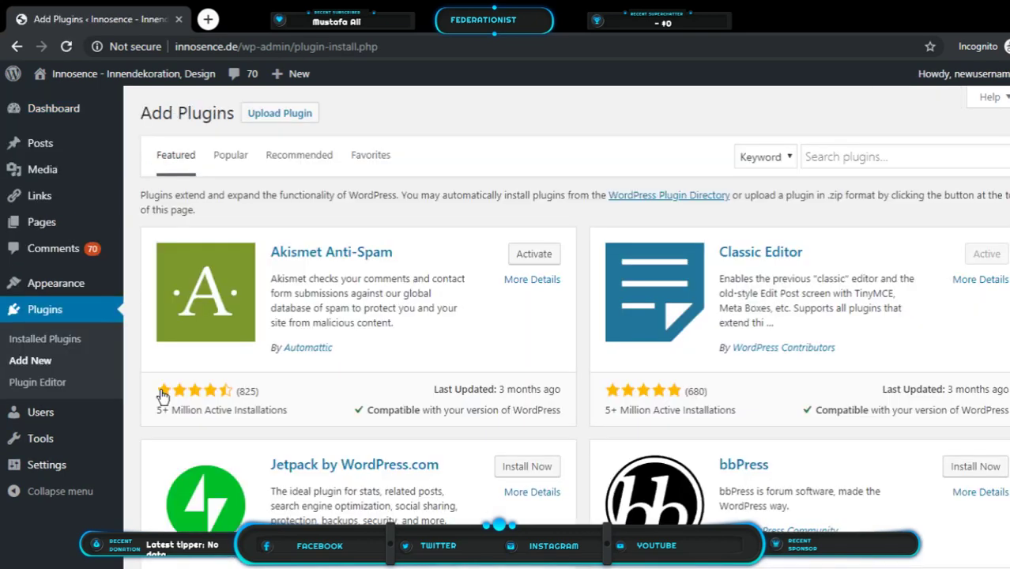
pyautogui.click(855, 161)
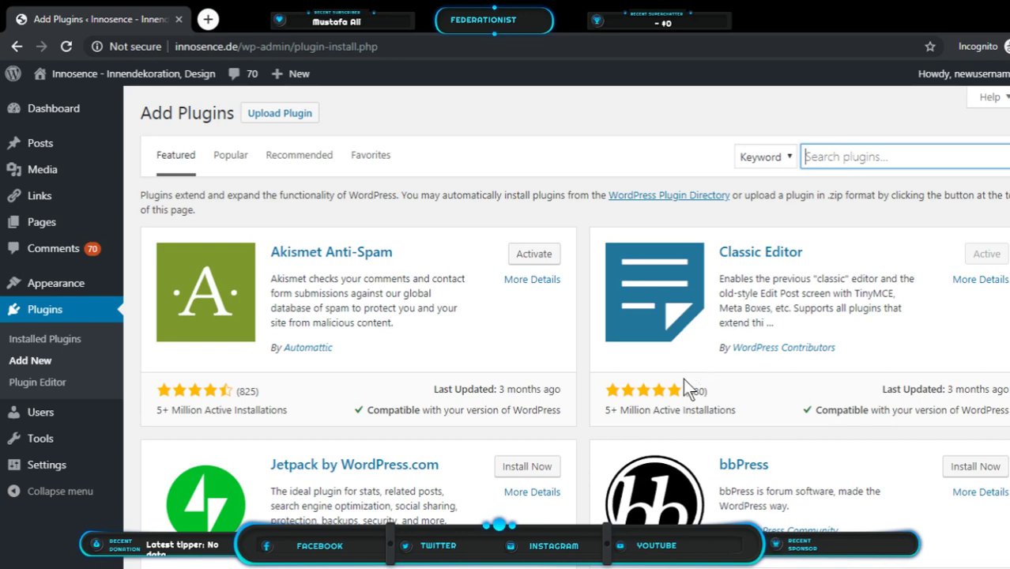
pyautogui.click(635, 395)
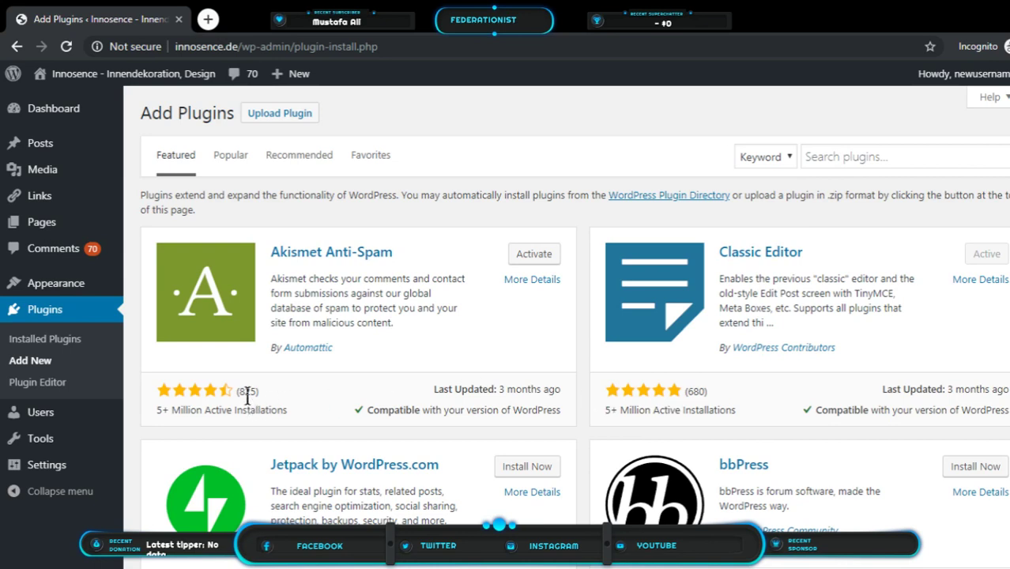
pyautogui.click(847, 157)
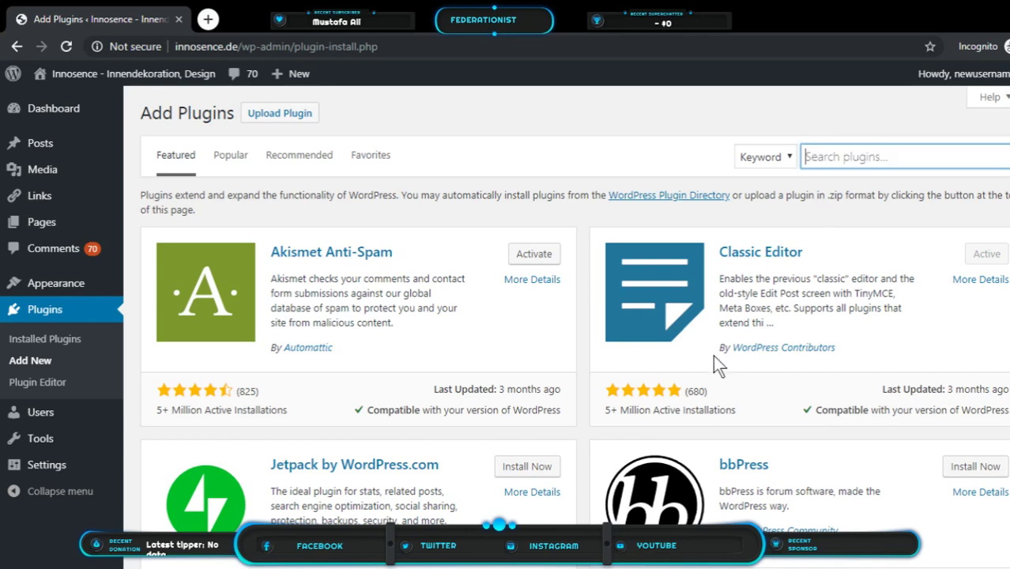
pyautogui.scroll(-2, 712, 356)
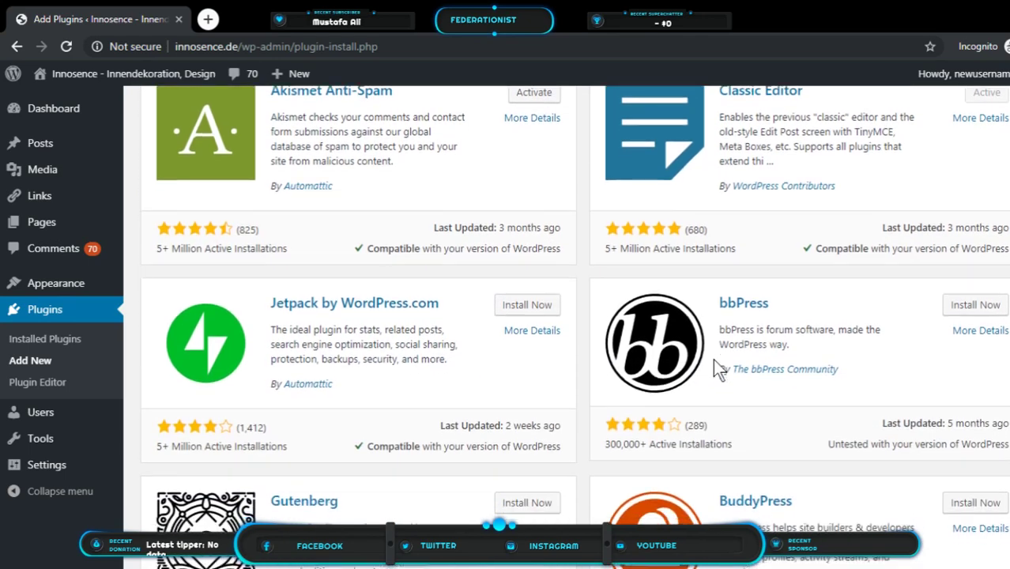
pyautogui.scroll(-2, 714, 365)
pyautogui.scroll(4, 714, 365)
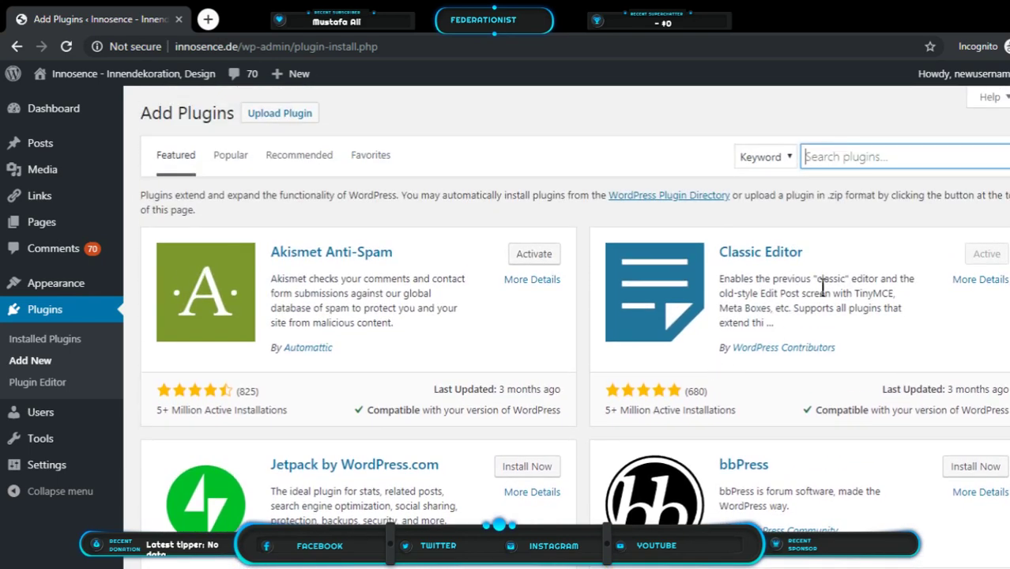
# Search plugins for Wordfence and browse results led by Wordfence Security – Firewall & Malware Scan
pyautogui.write('WO')
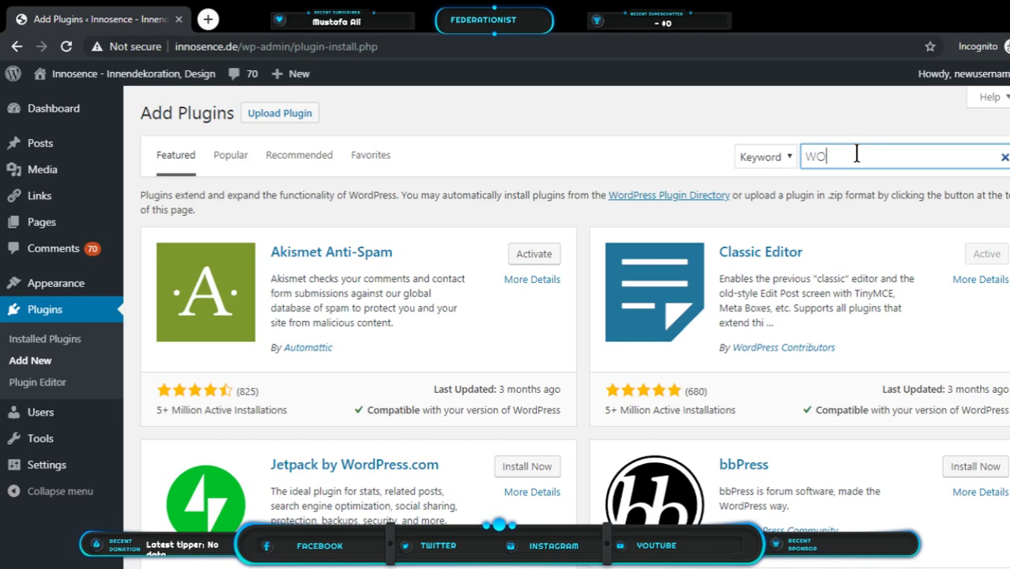
pyautogui.write('RDP')
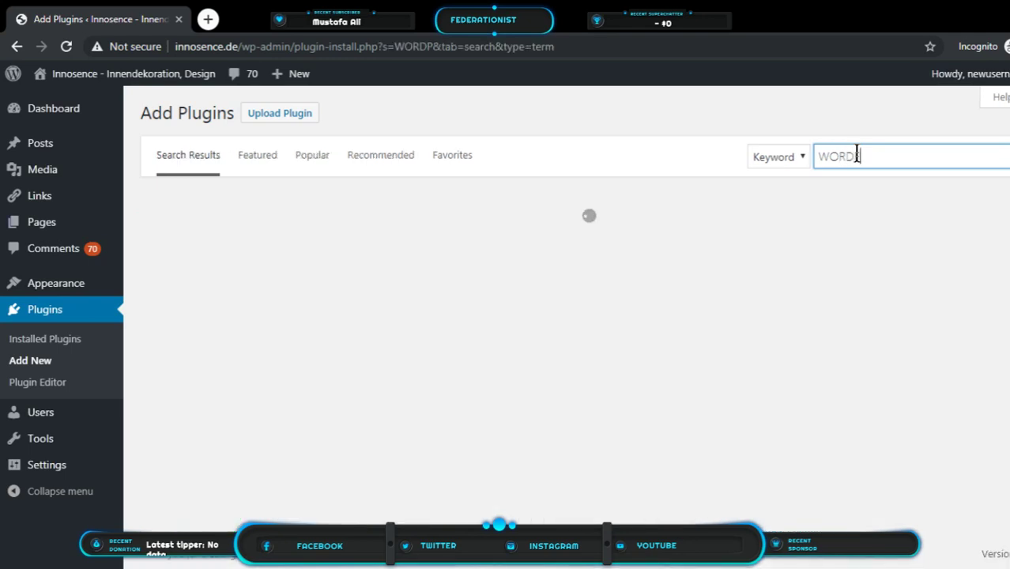
pyautogui.write('FENCE')
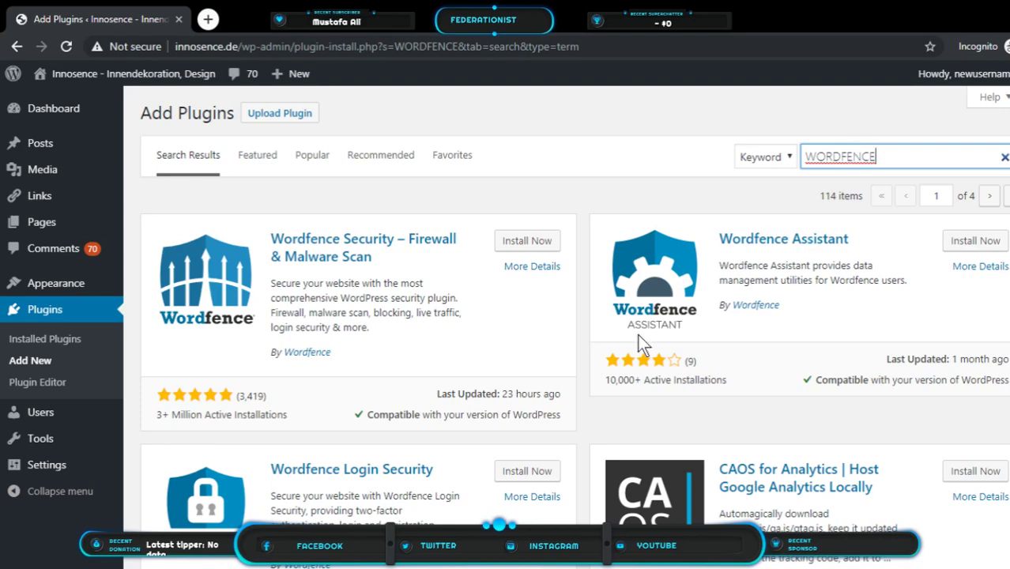
pyautogui.scroll(-2, 636, 340)
pyautogui.scroll(-5, 634, 345)
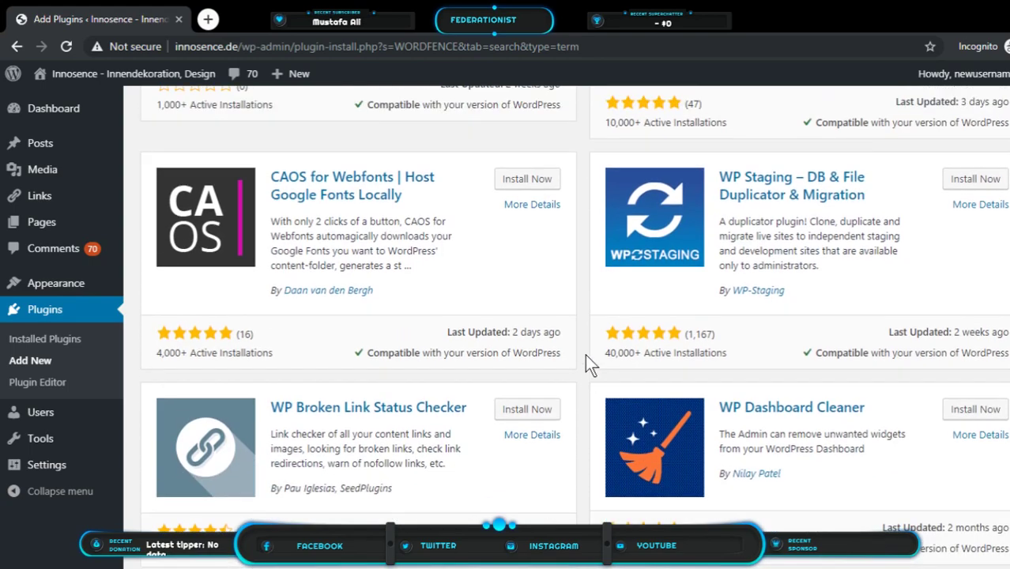
pyautogui.scroll(5, 584, 360)
pyautogui.scroll(2, 586, 355)
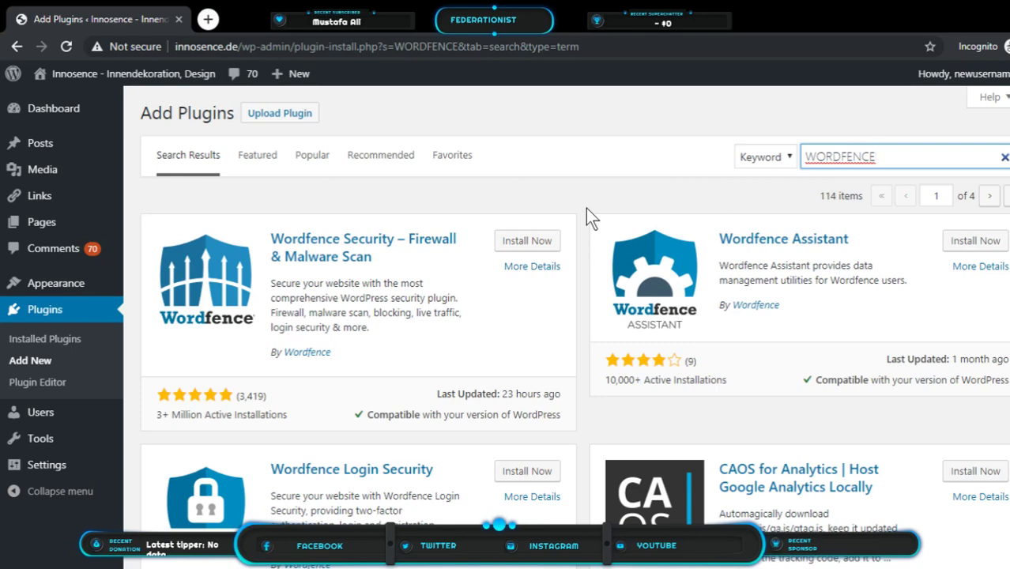
pyautogui.scroll(-5, 585, 209)
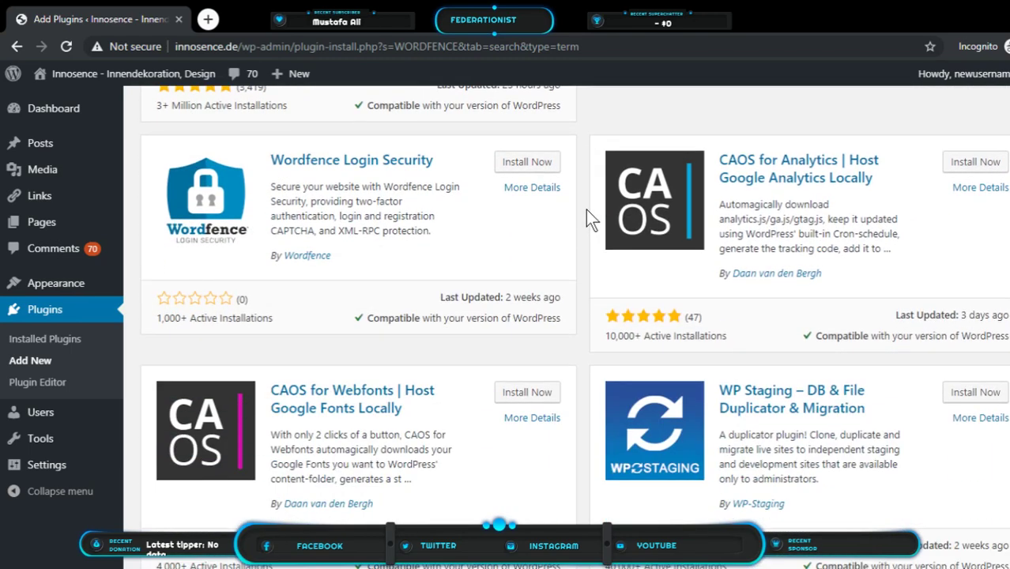
pyautogui.scroll(-3, 586, 213)
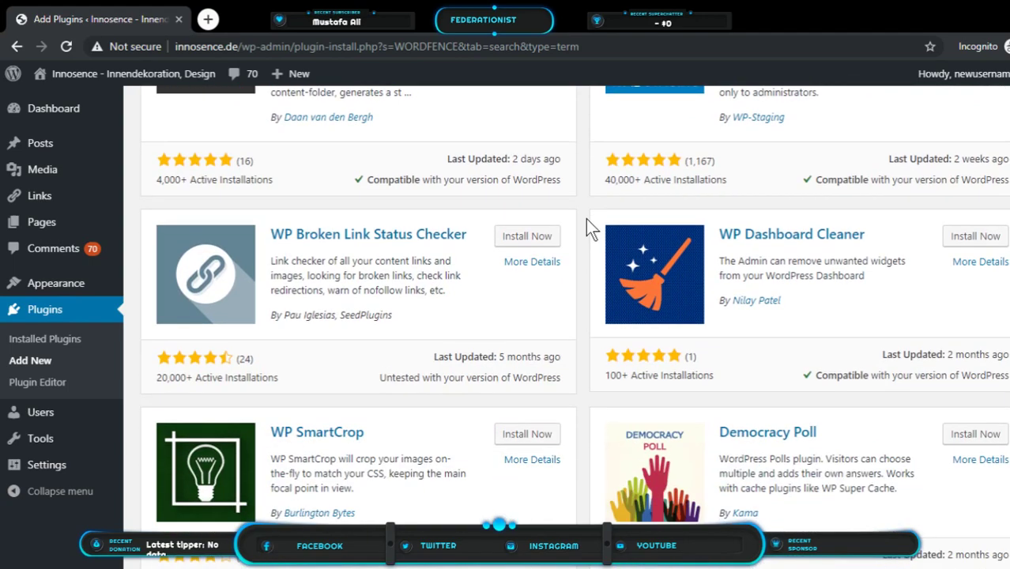
pyautogui.scroll(-3, 586, 218)
pyautogui.scroll(-2, 585, 219)
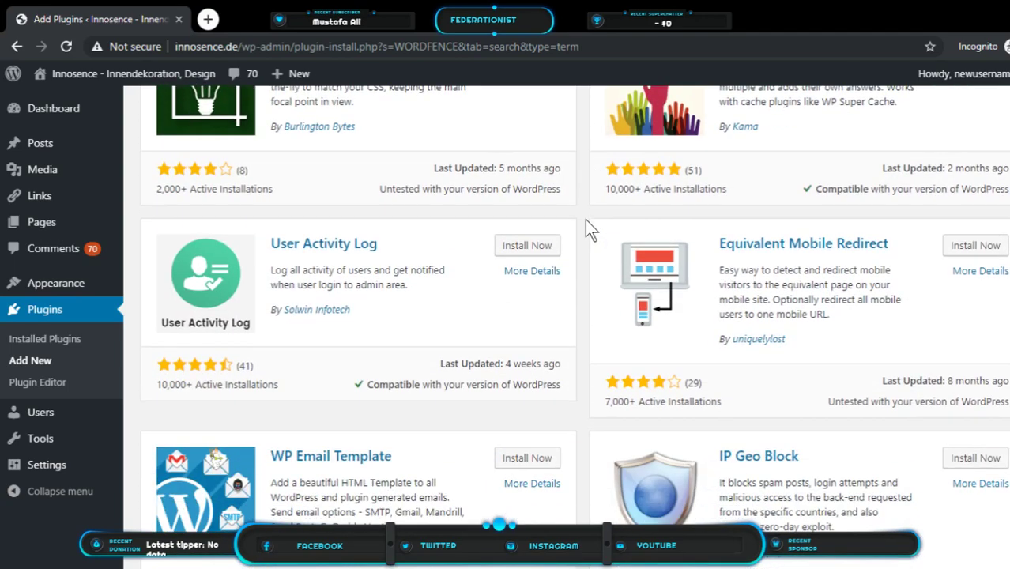
pyautogui.scroll(9, 586, 233)
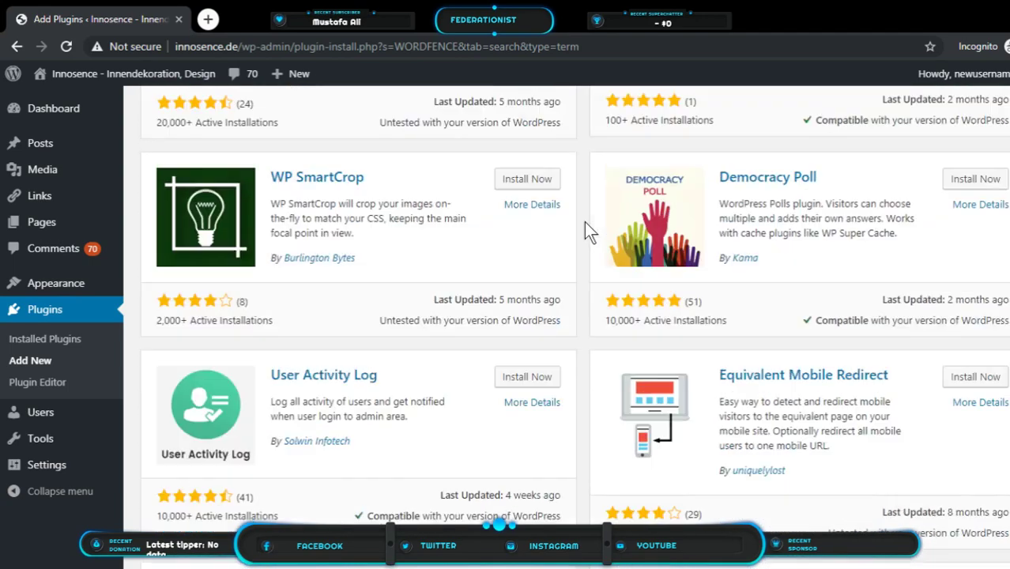
pyautogui.scroll(3, 584, 223)
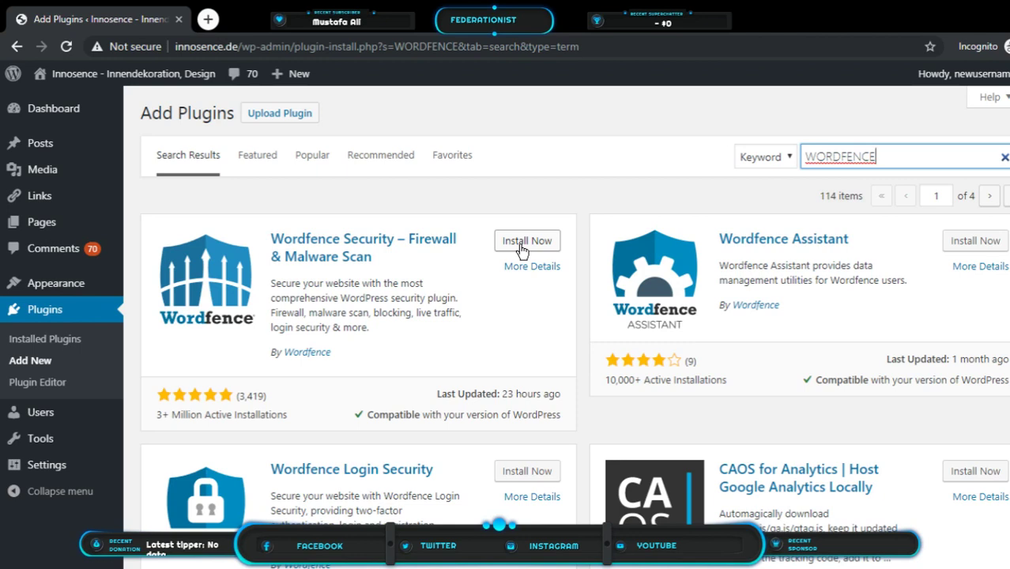
# Install Wordfence Security – Firewall & Malware Scan 7.3.6 and activate it
pyautogui.click(520, 250)
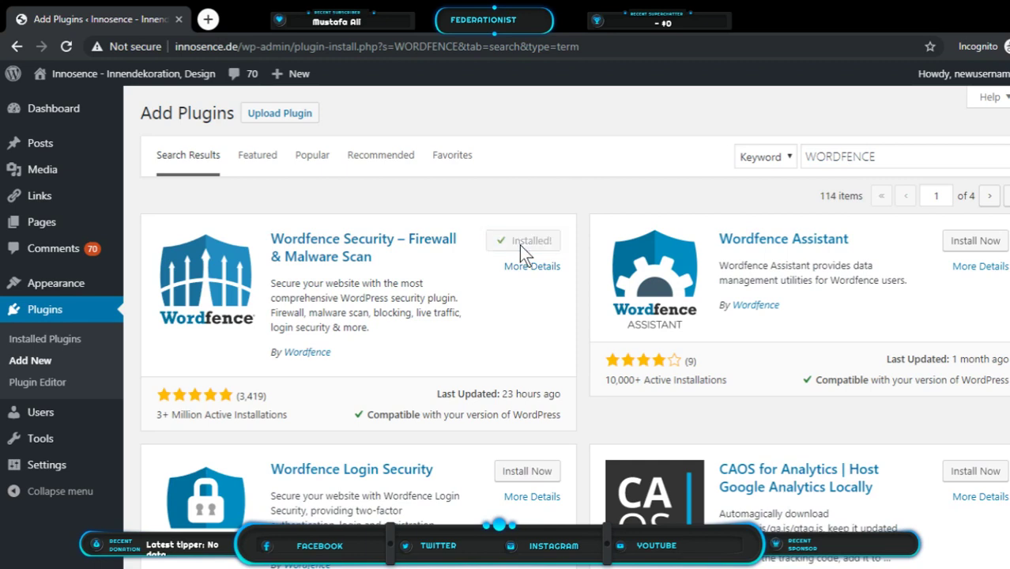
pyautogui.click(519, 250)
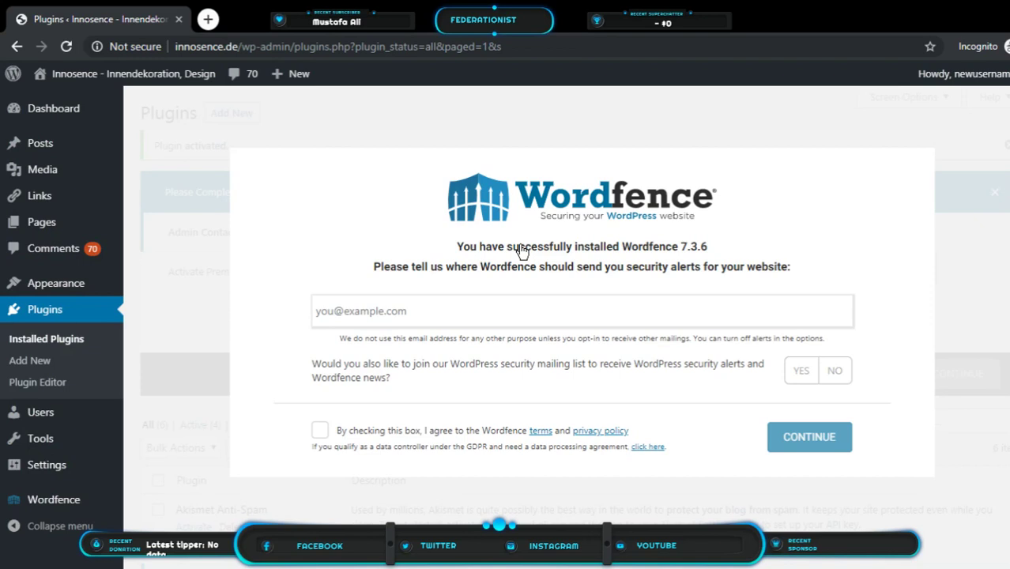
# Enter the alert e-mail address, decline the mailing list, accept the terms, and skip the premium key
pyautogui.click(561, 312)
pyautogui.write('Au')
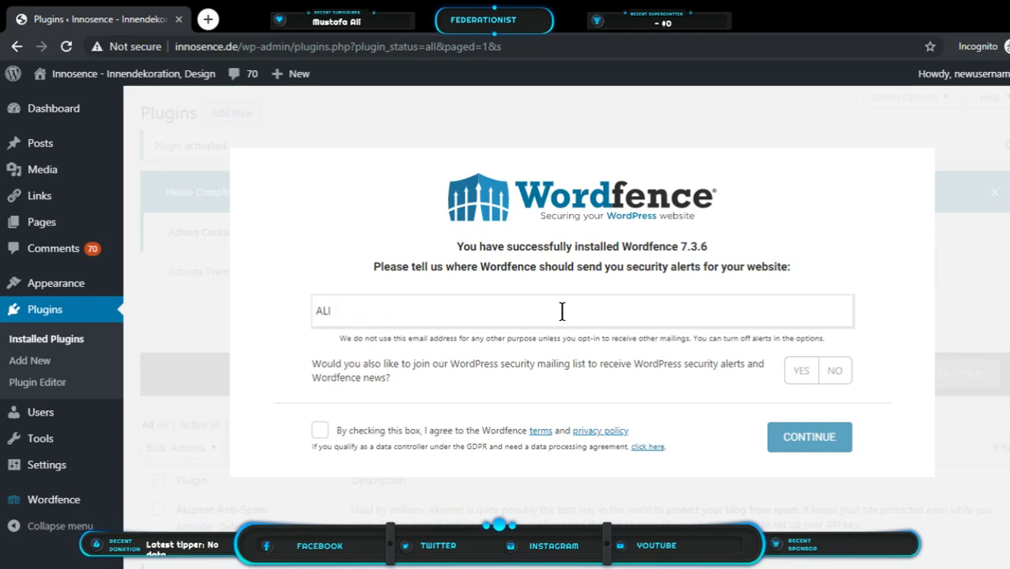
pyautogui.press('BackSpace')
pyautogui.press('BackSpace')
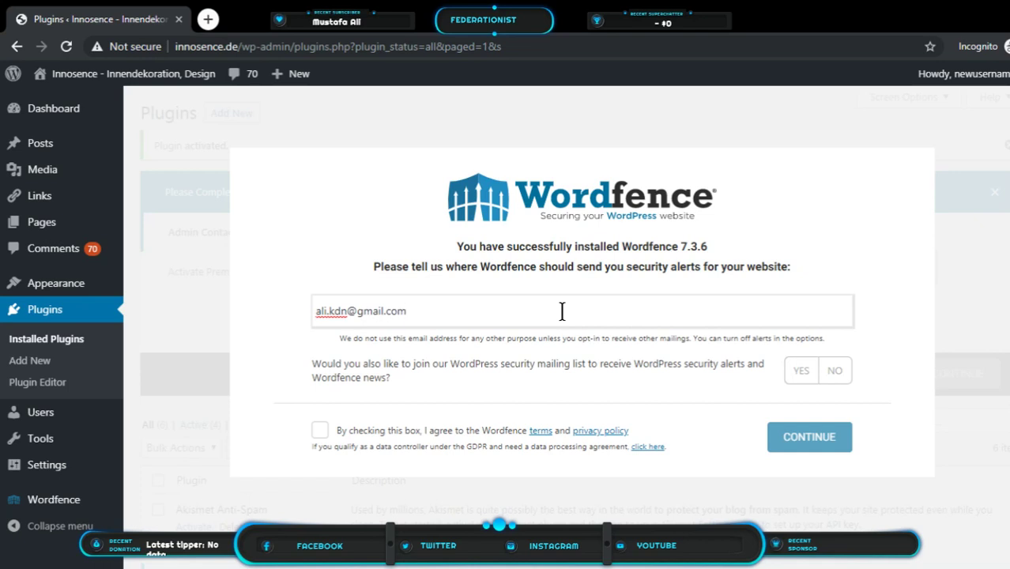
pyautogui.click(844, 381)
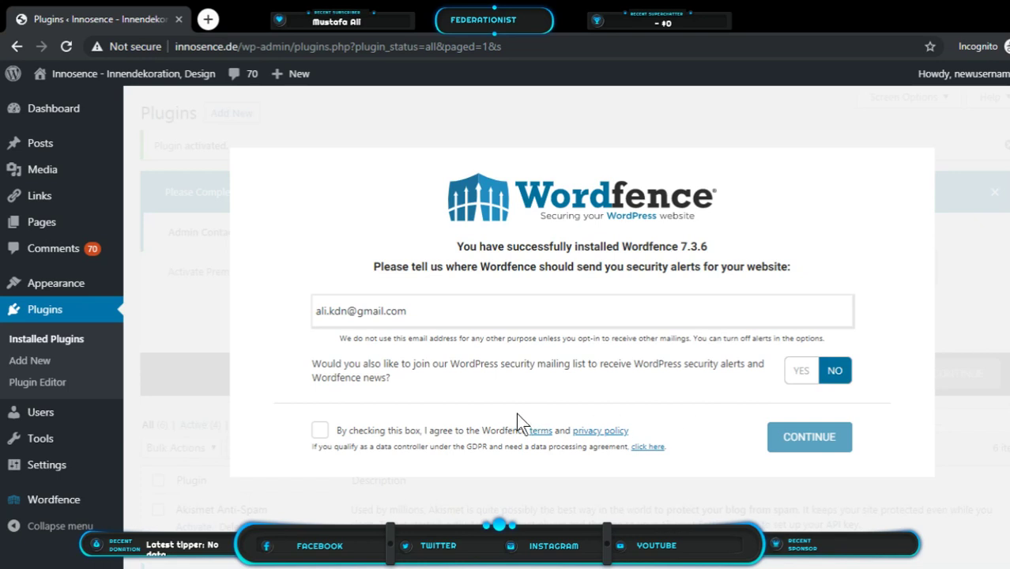
pyautogui.click(319, 431)
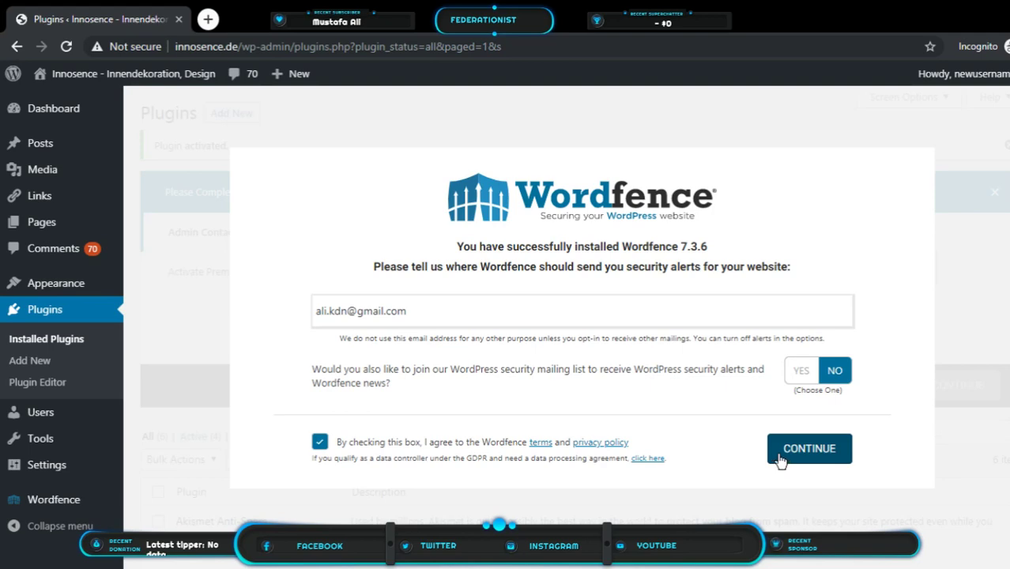
pyautogui.click(809, 450)
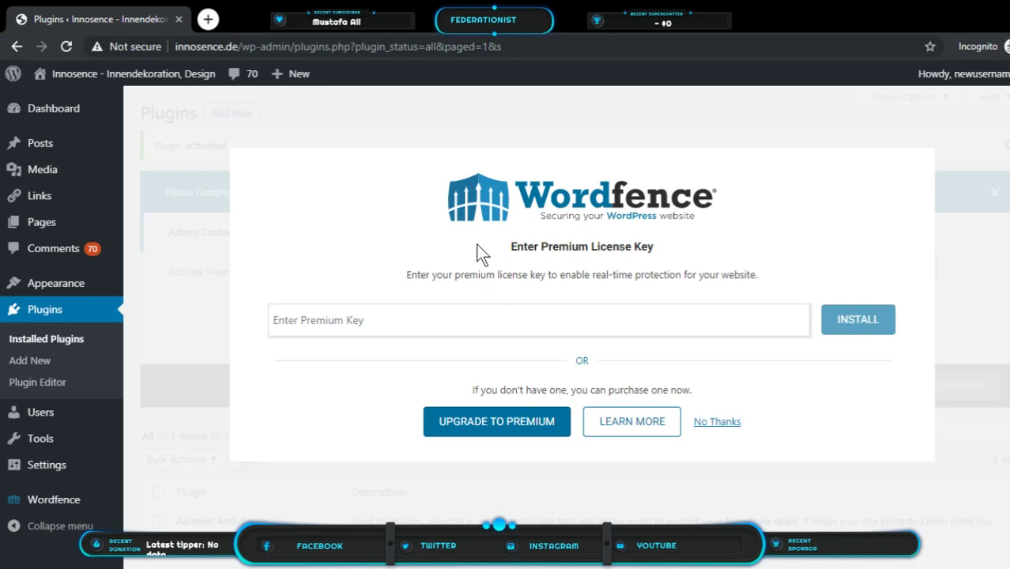
pyautogui.moveTo(512, 246); pyautogui.dragTo(638, 263)
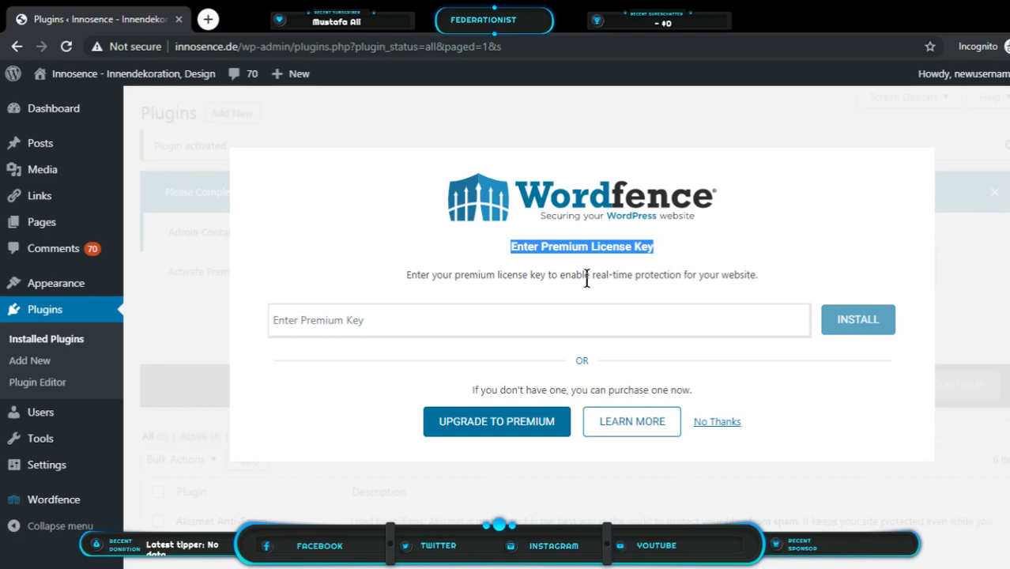
pyautogui.click(716, 422)
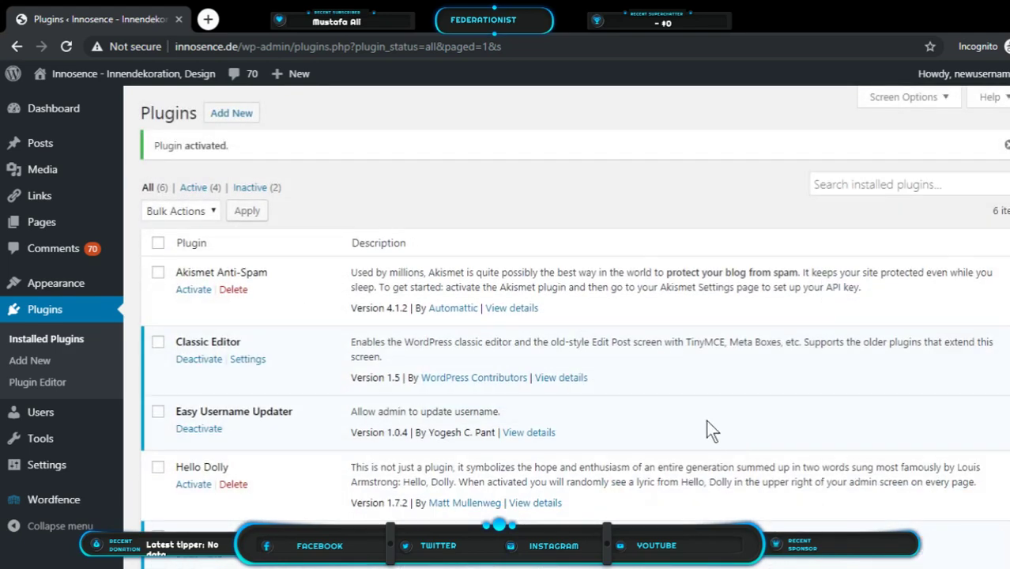
# Deactivate the Limit Login Attempts, Easy Username Updater and Classic Editor plugins in Installed Plugins
pyautogui.scroll(-1, 105, 259)
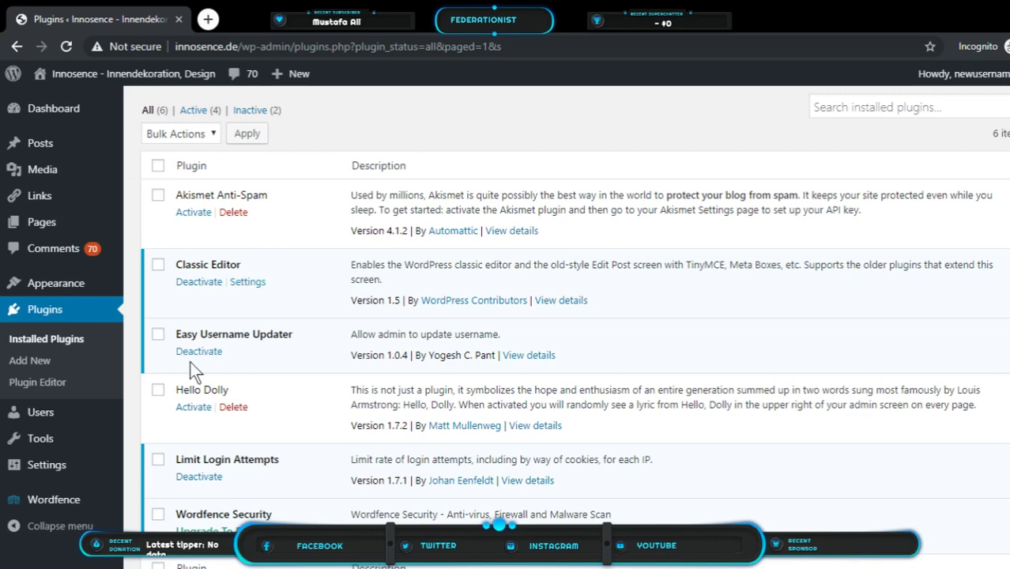
pyautogui.scroll(-1, 309, 422)
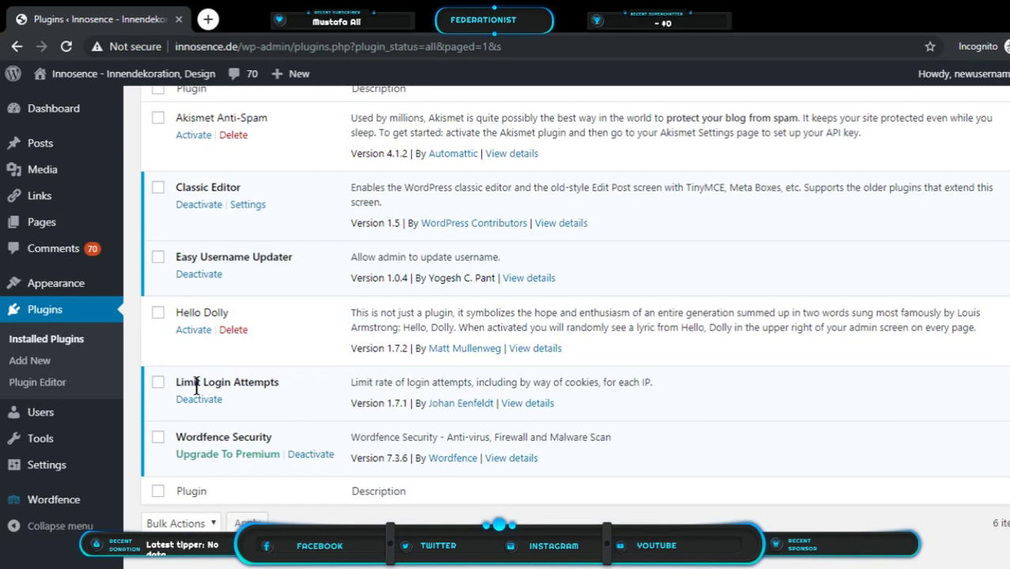
pyautogui.click(199, 400)
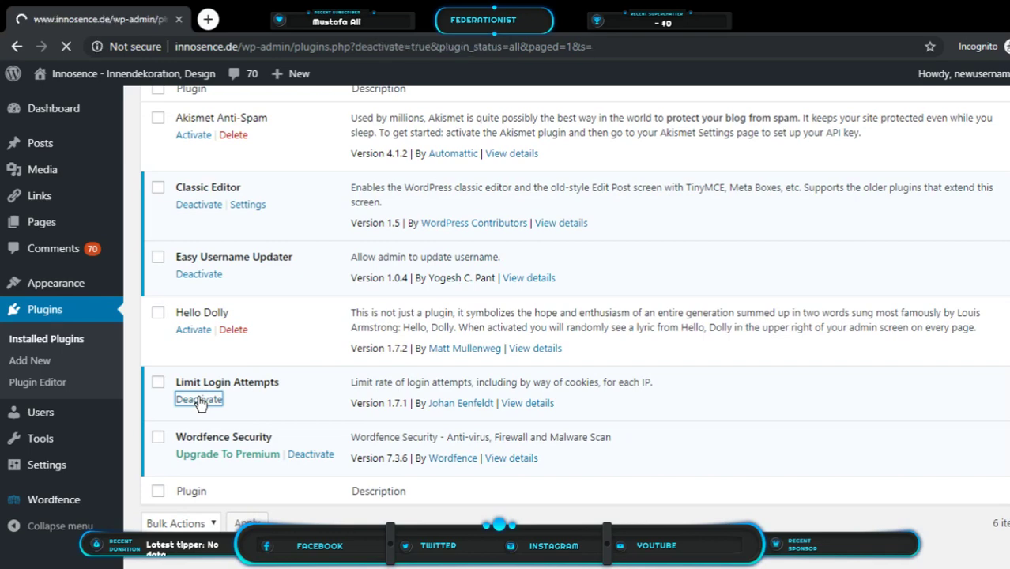
pyautogui.scroll(-3, 279, 399)
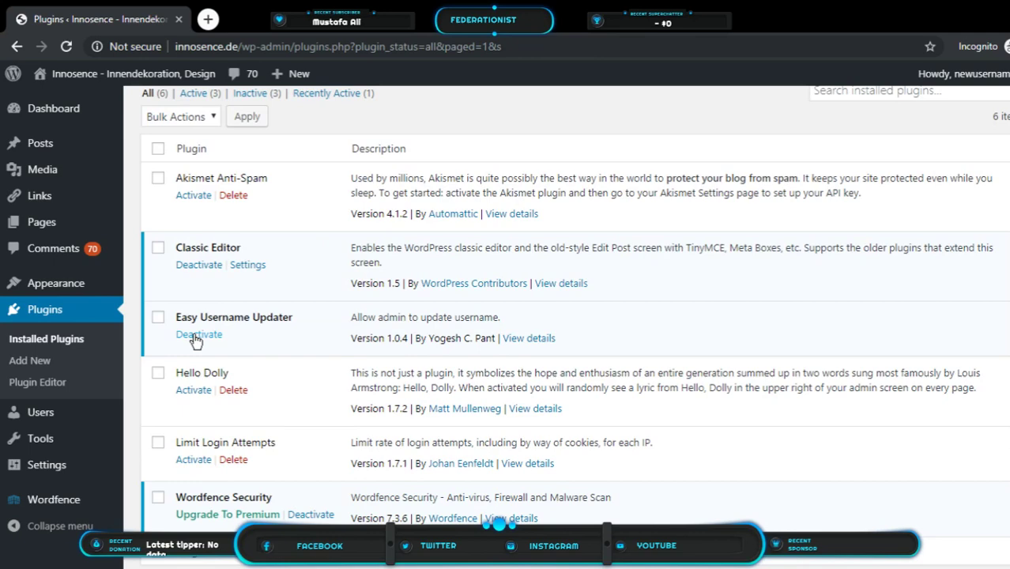
pyautogui.click(195, 336)
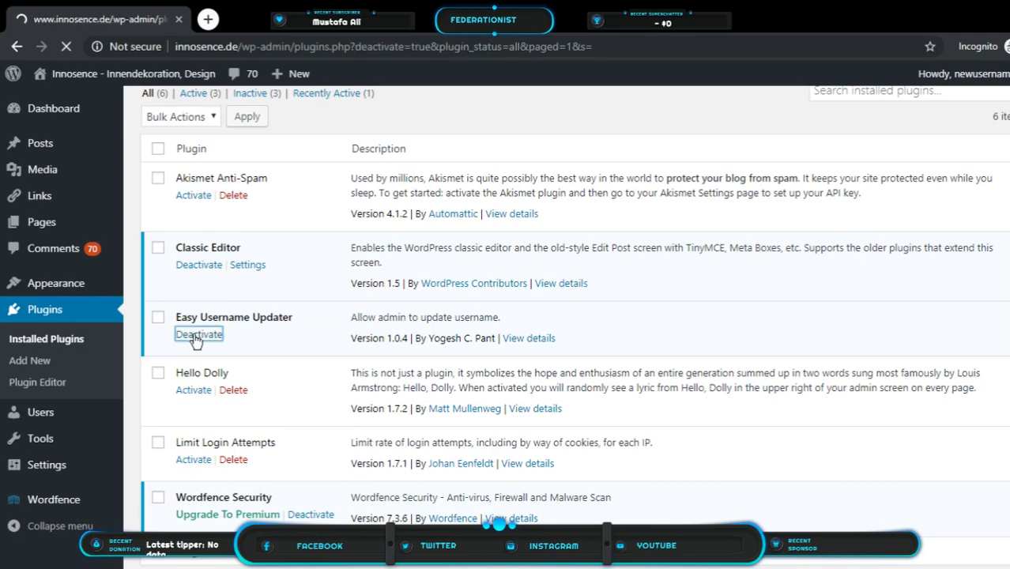
pyautogui.scroll(-2, 222, 365)
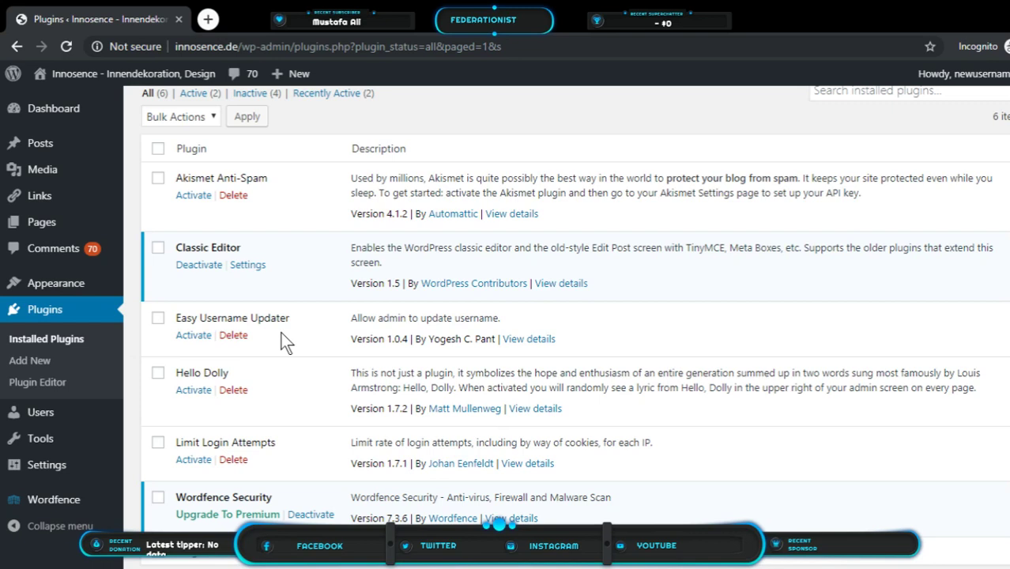
pyautogui.click(199, 264)
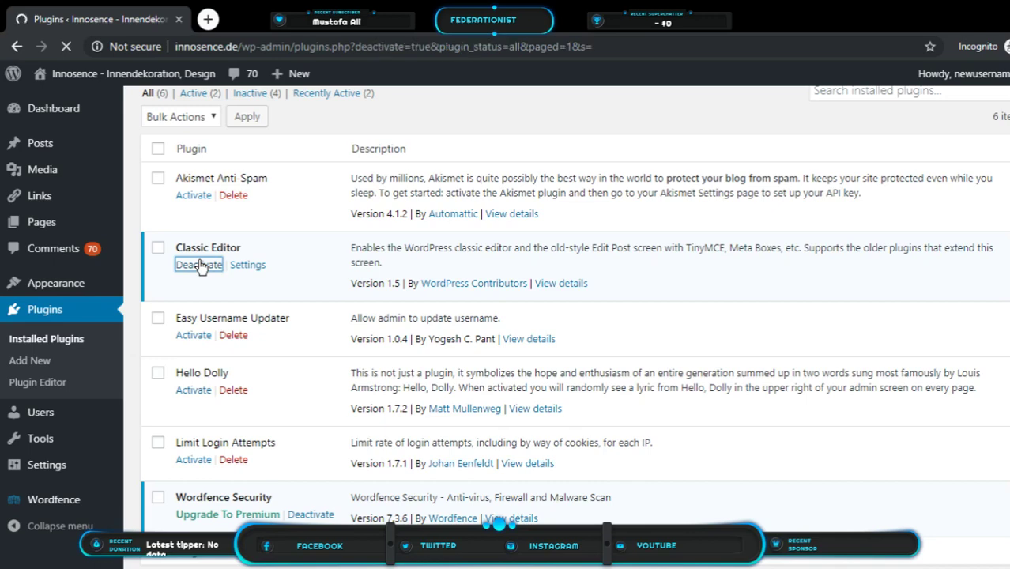
pyautogui.scroll(-4, 243, 284)
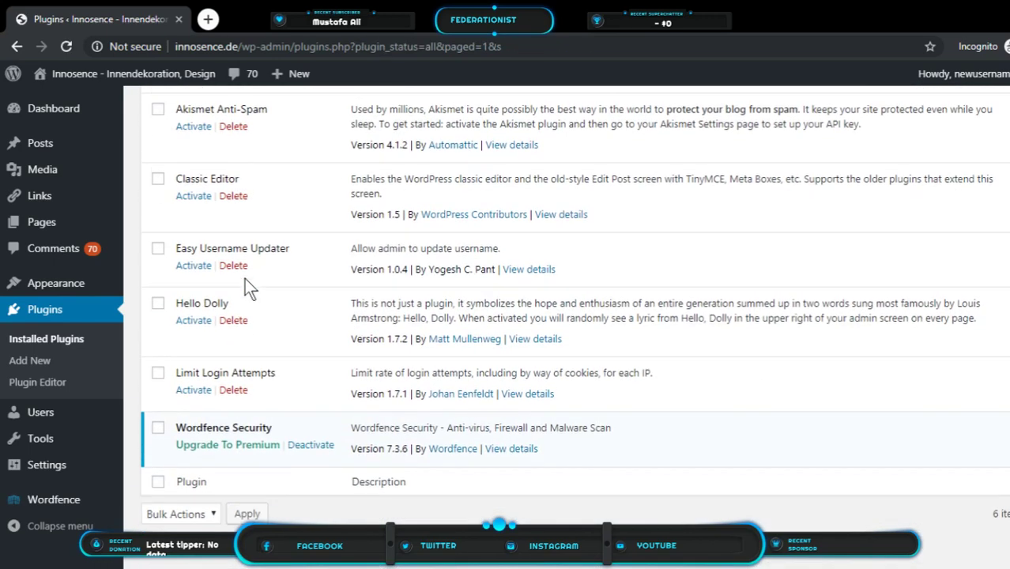
pyautogui.scroll(2, 245, 282)
pyautogui.scroll(-2, 245, 278)
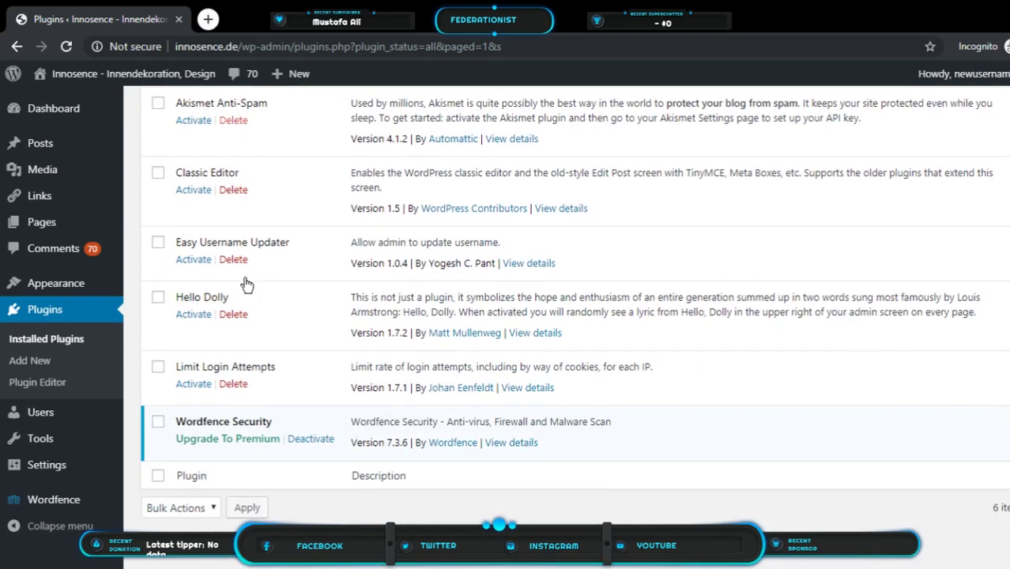
pyautogui.scroll(2, 244, 278)
pyautogui.scroll(-3, 305, 309)
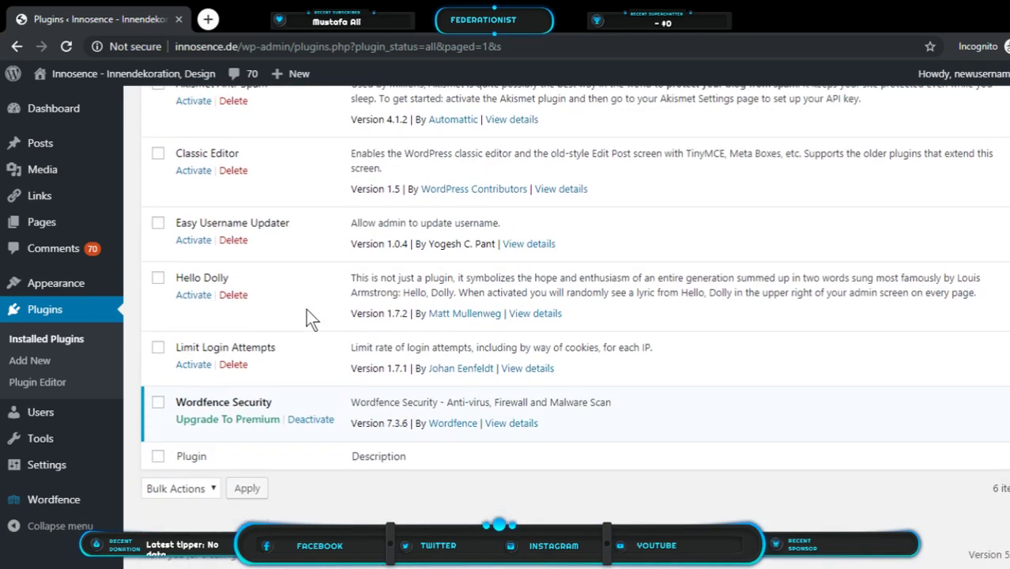
# Select every installed plugin except Wordfence Security
pyautogui.scroll(4, 306, 315)
pyautogui.click(160, 288)
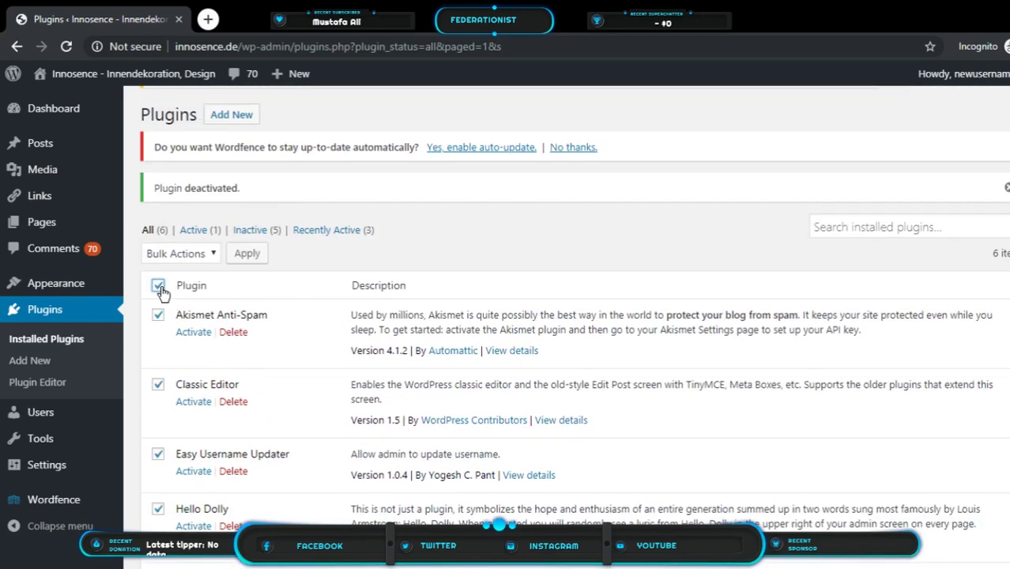
pyautogui.scroll(-3, 175, 294)
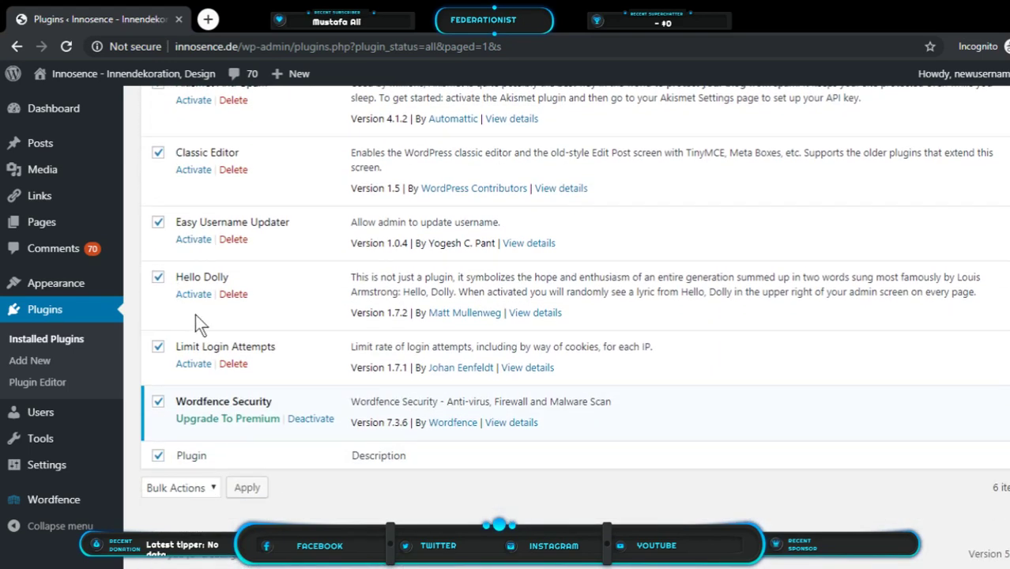
pyautogui.click(158, 403)
pyautogui.scroll(1, 259, 424)
pyautogui.scroll(3, 259, 424)
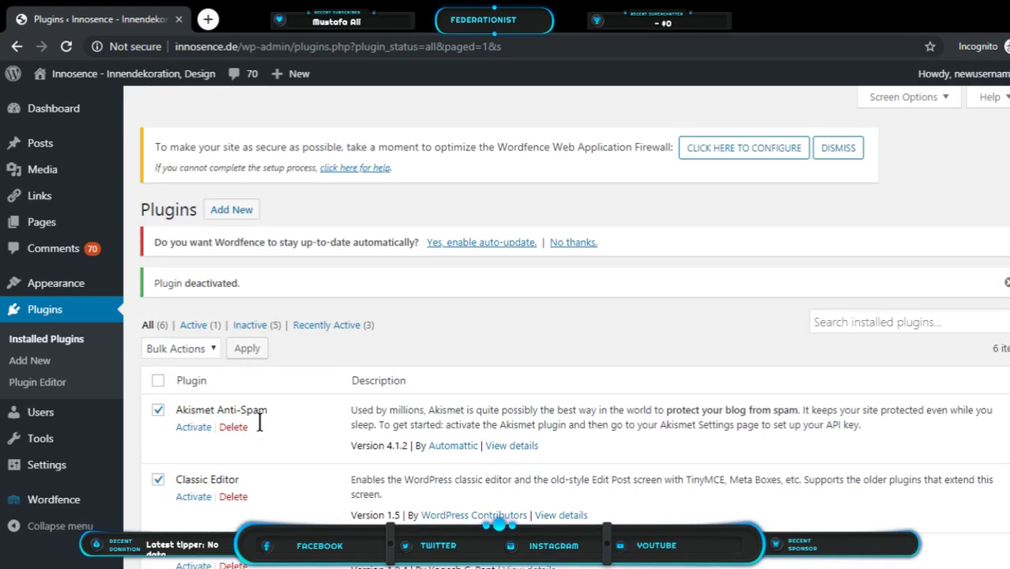
pyautogui.scroll(-4, 187, 360)
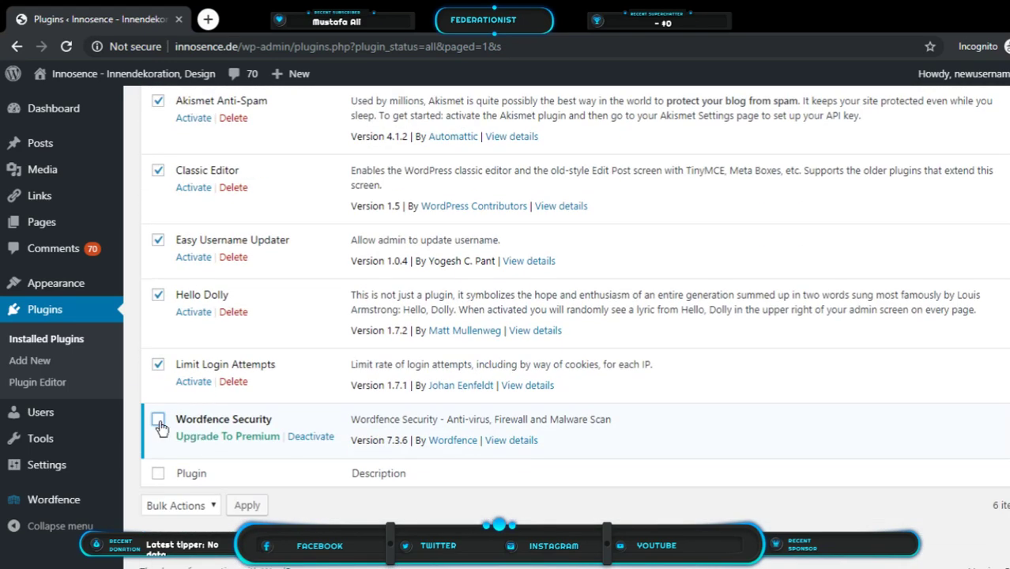
pyautogui.scroll(4, 275, 426)
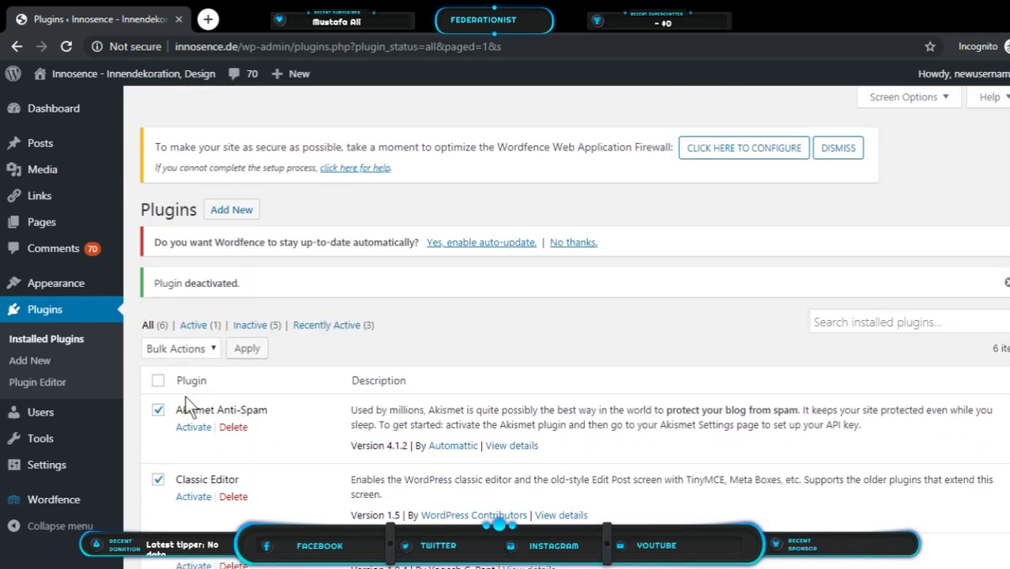
# Bulk-delete the selected plugins: Akismet, Classic Editor, Easy Username Updater, Hello Dolly, Limit Login Attempts
pyautogui.click(181, 351)
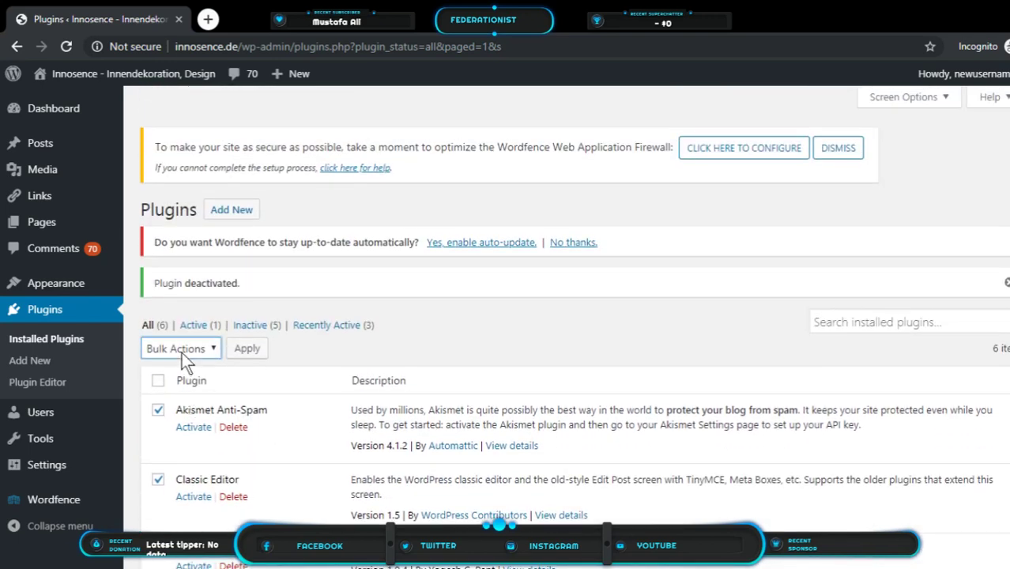
pyautogui.click(173, 432)
pyautogui.click(253, 349)
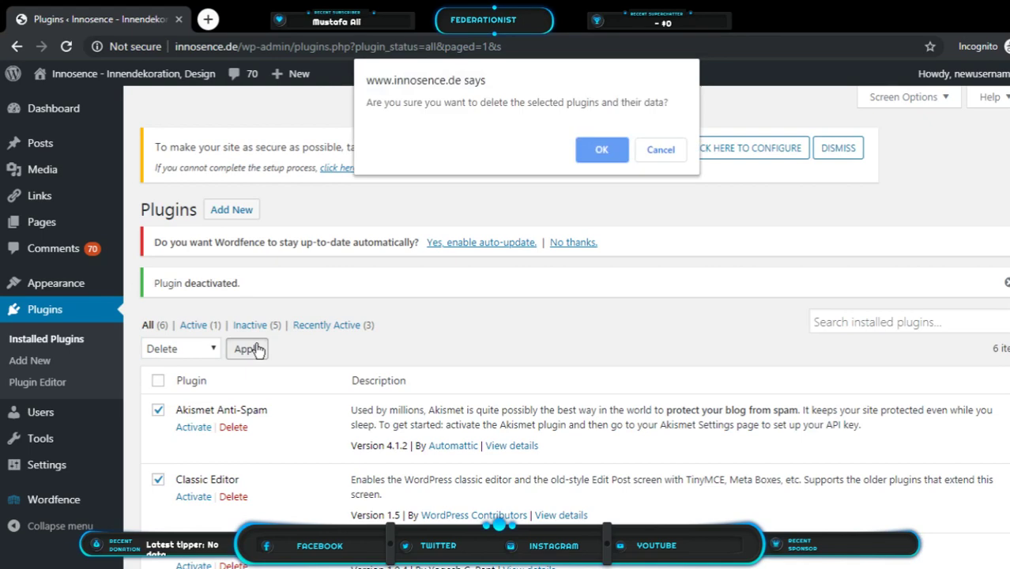
pyautogui.click(588, 149)
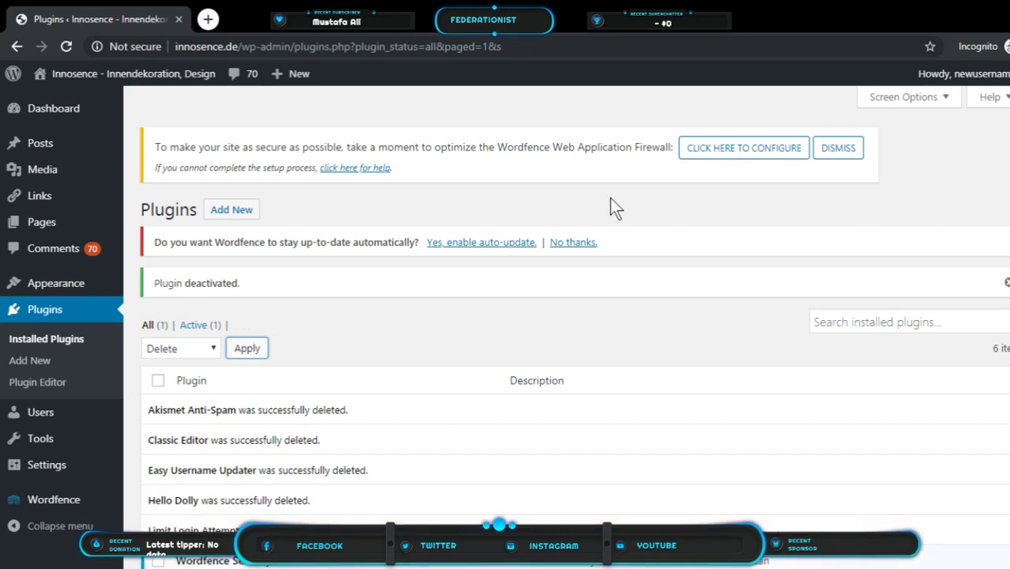
pyautogui.scroll(-2, 602, 301)
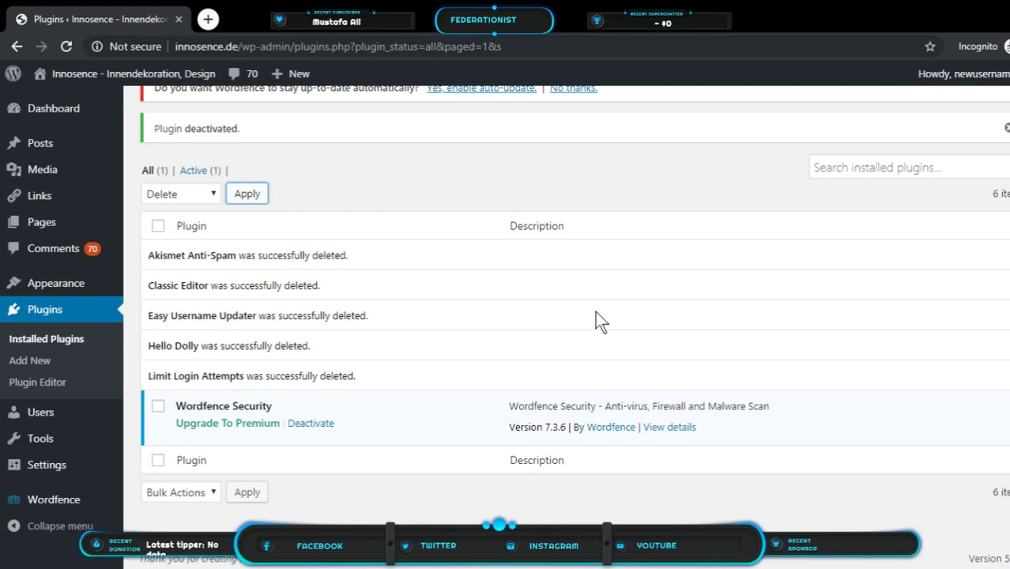
pyautogui.scroll(2, 510, 291)
pyautogui.scroll(-2, 508, 291)
pyautogui.scroll(-1, 368, 409)
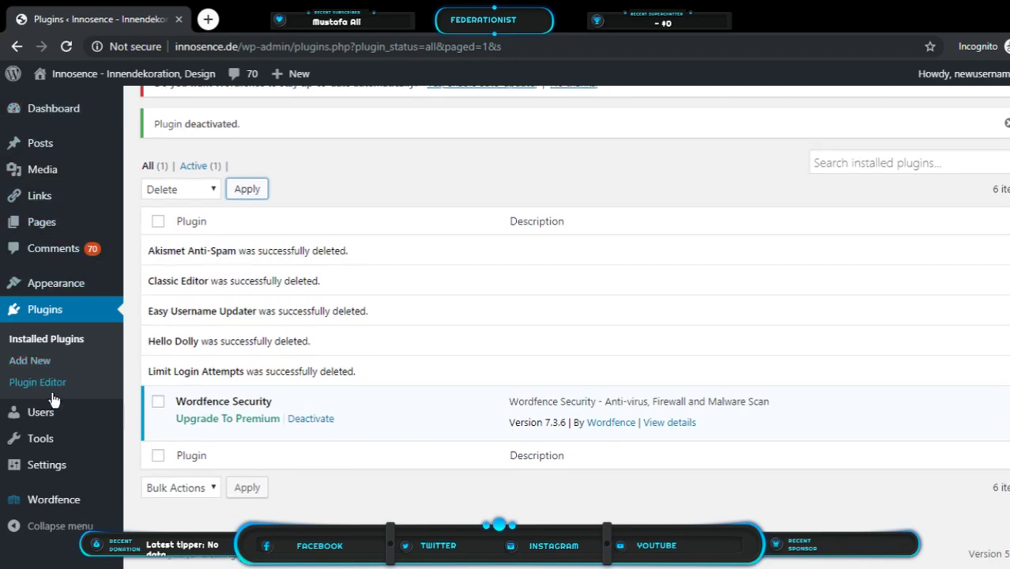
# Open Wordfence > Dashboard and close the 'This is your Dashboard' tour popup
pyautogui.moveTo(45, 506)
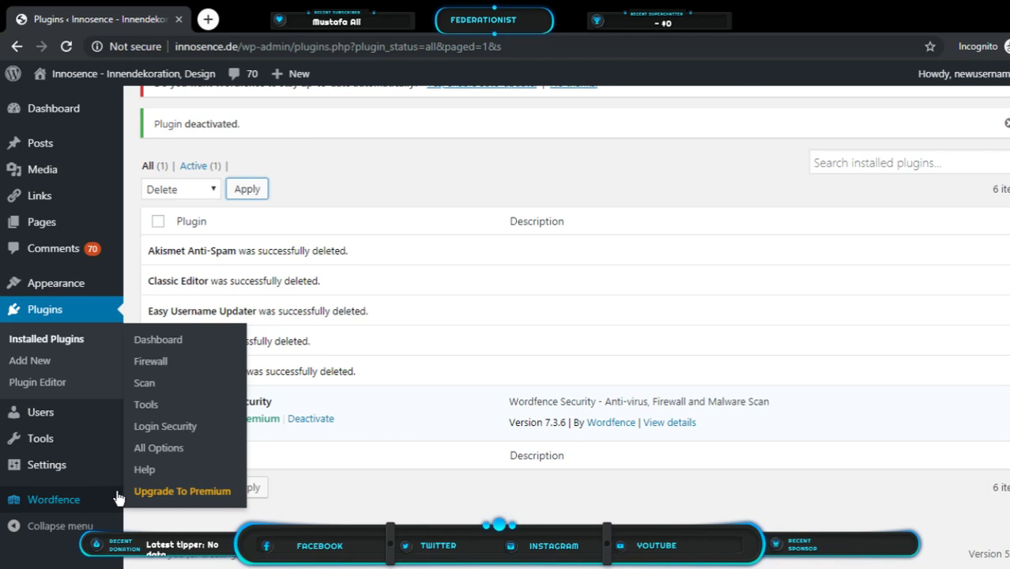
pyautogui.click(164, 341)
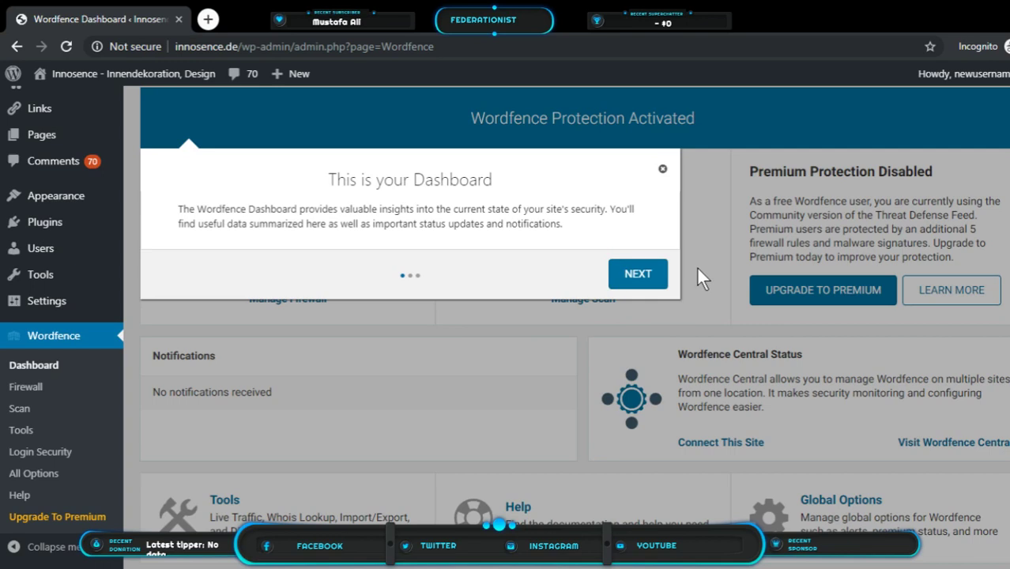
pyautogui.click(662, 171)
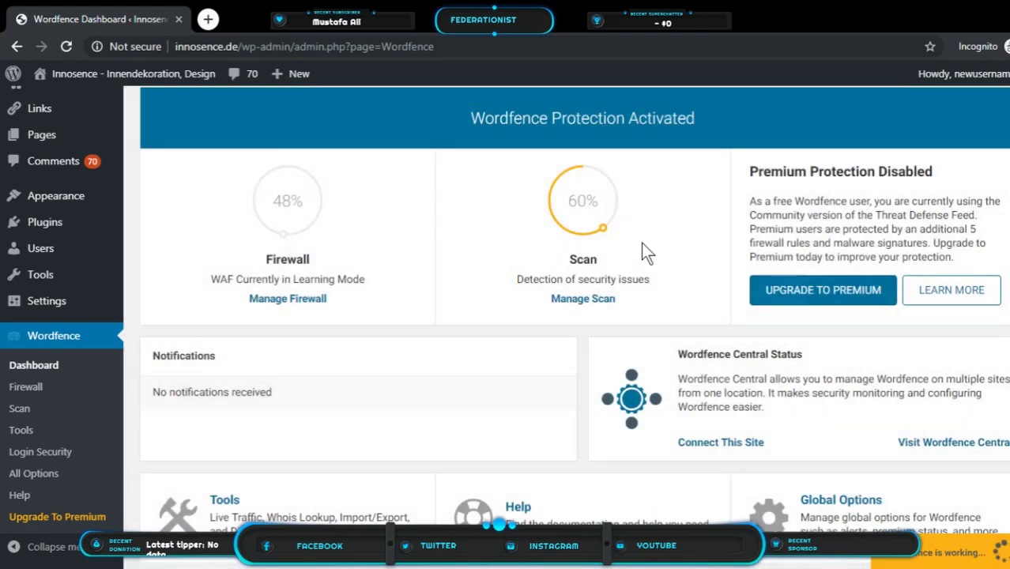
pyautogui.moveTo(641, 252)
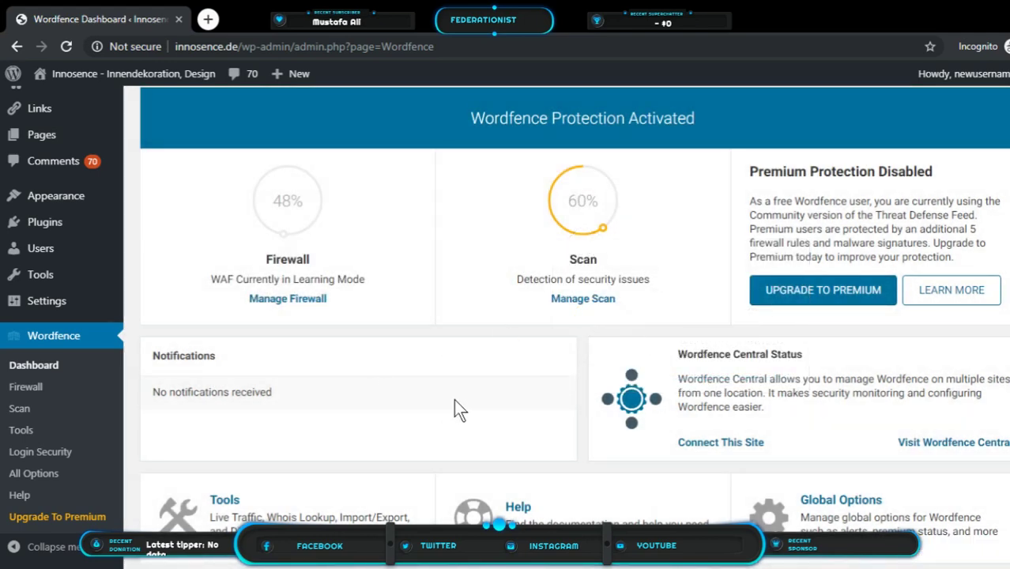
pyautogui.scroll(2, 453, 404)
pyautogui.scroll(-8, 455, 395)
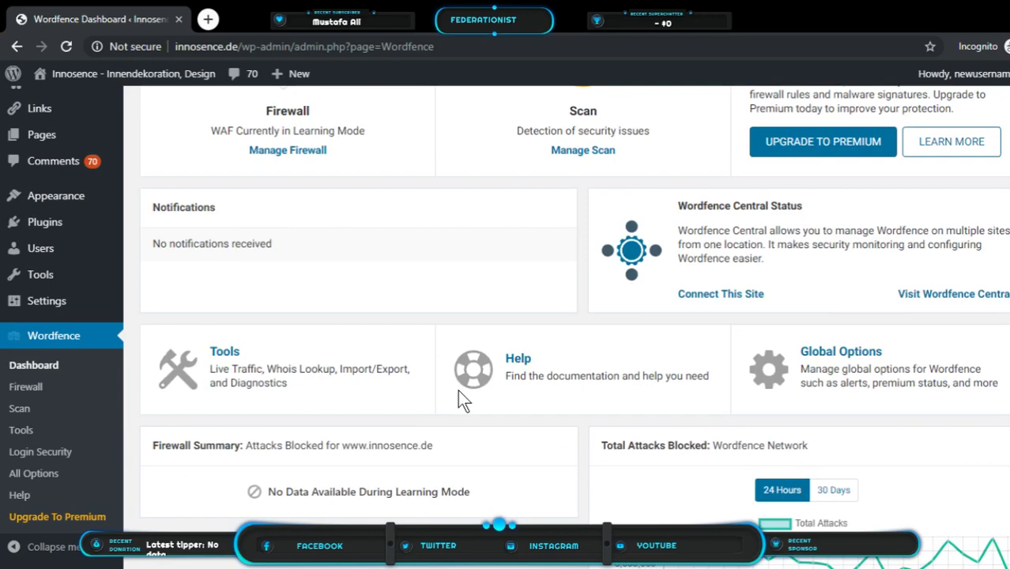
pyautogui.scroll(8, 462, 393)
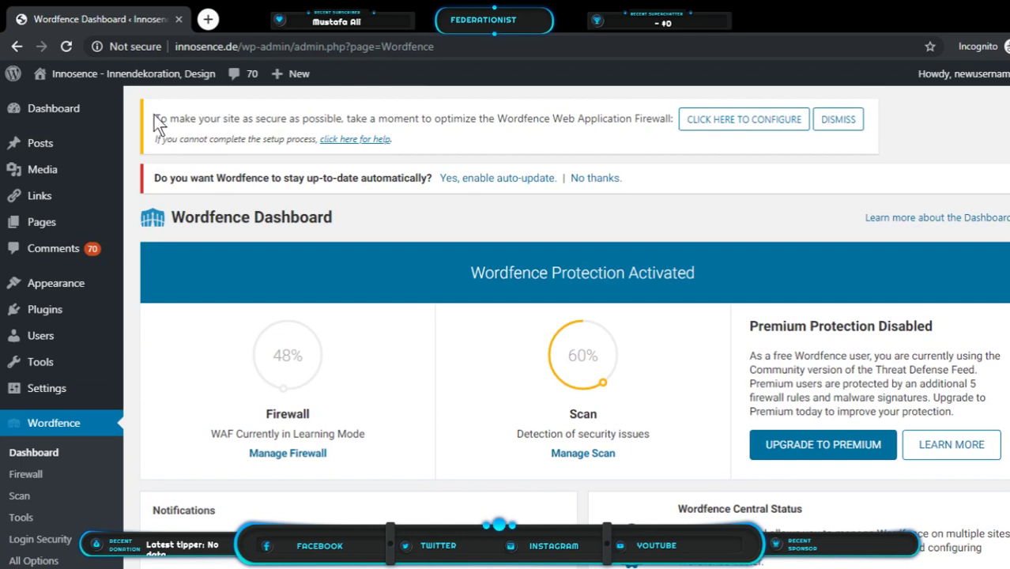
# Optimize the firewall for Apache + suPHP after backing up .htaccess, then close the success message
pyautogui.moveTo(155, 119); pyautogui.dragTo(673, 119)
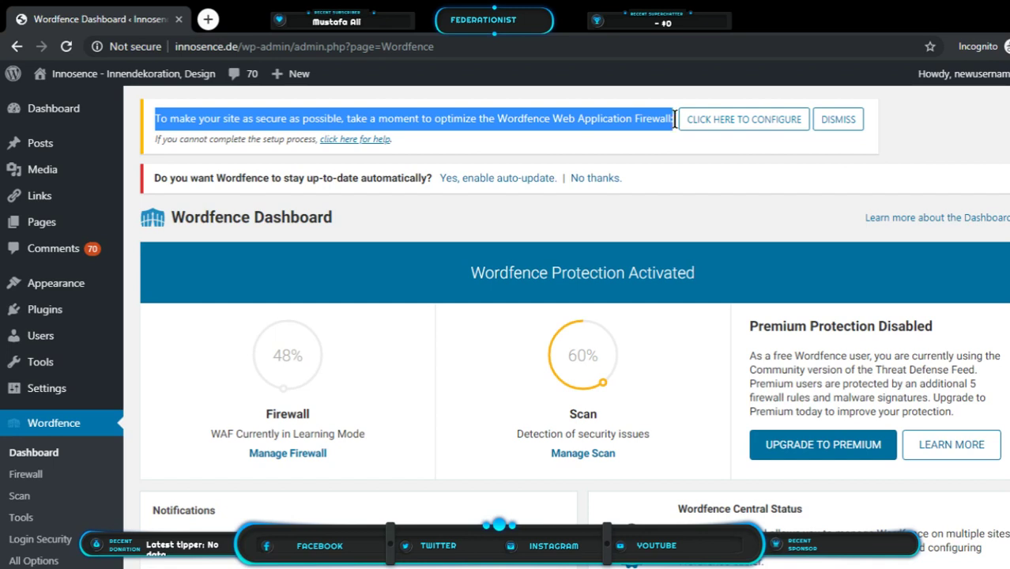
pyautogui.click(718, 132)
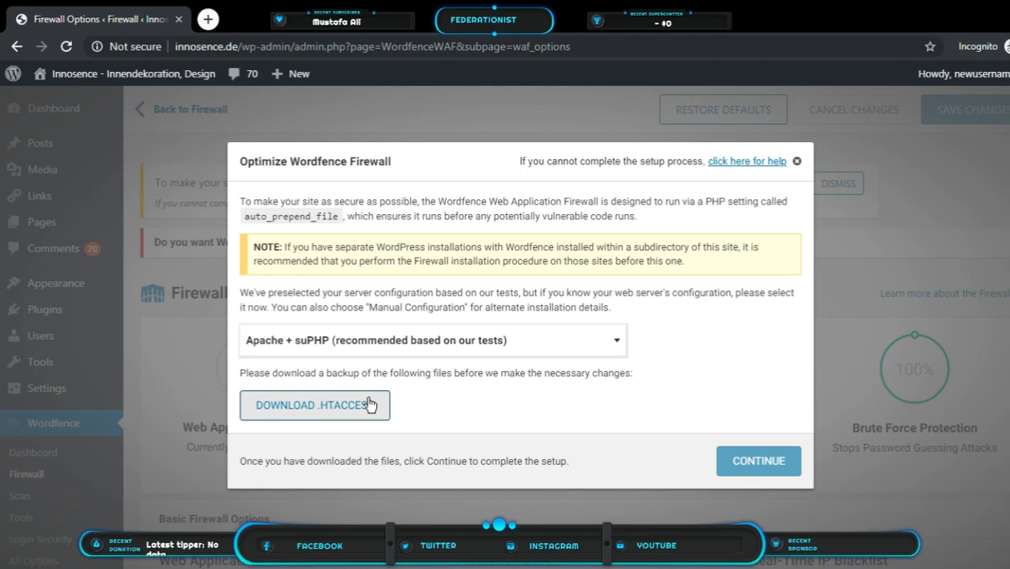
pyautogui.click(369, 404)
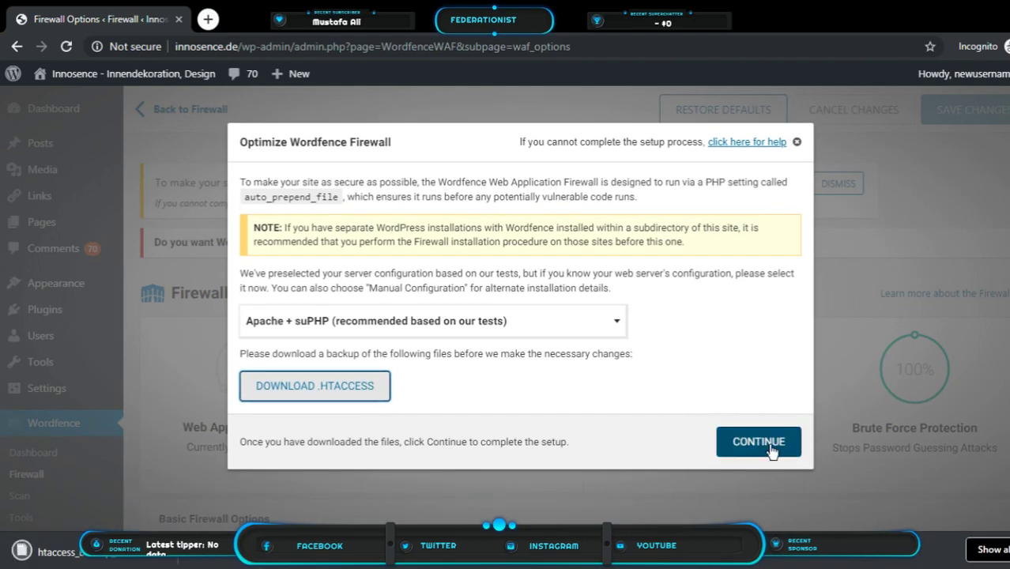
pyautogui.click(770, 448)
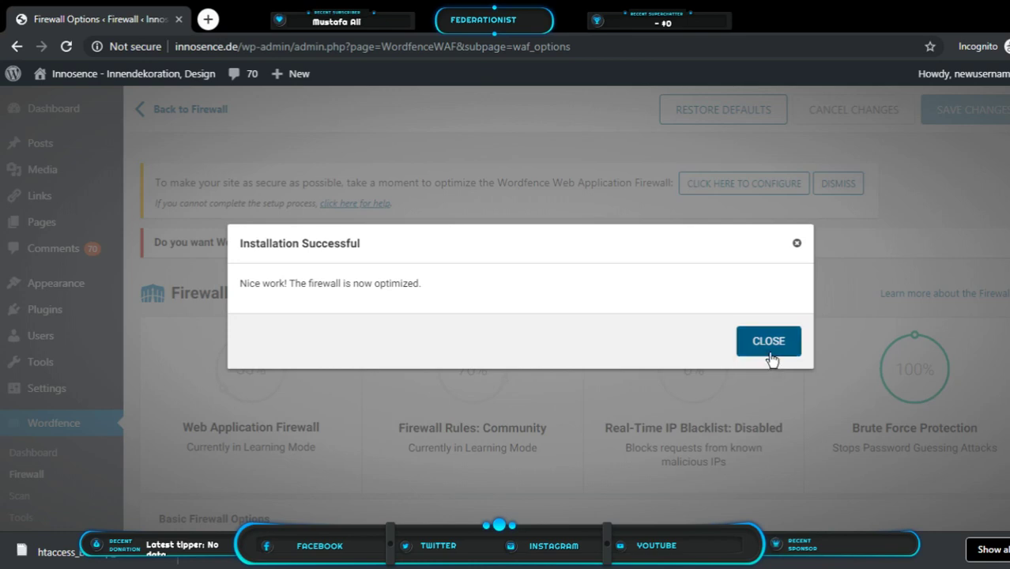
pyautogui.click(772, 347)
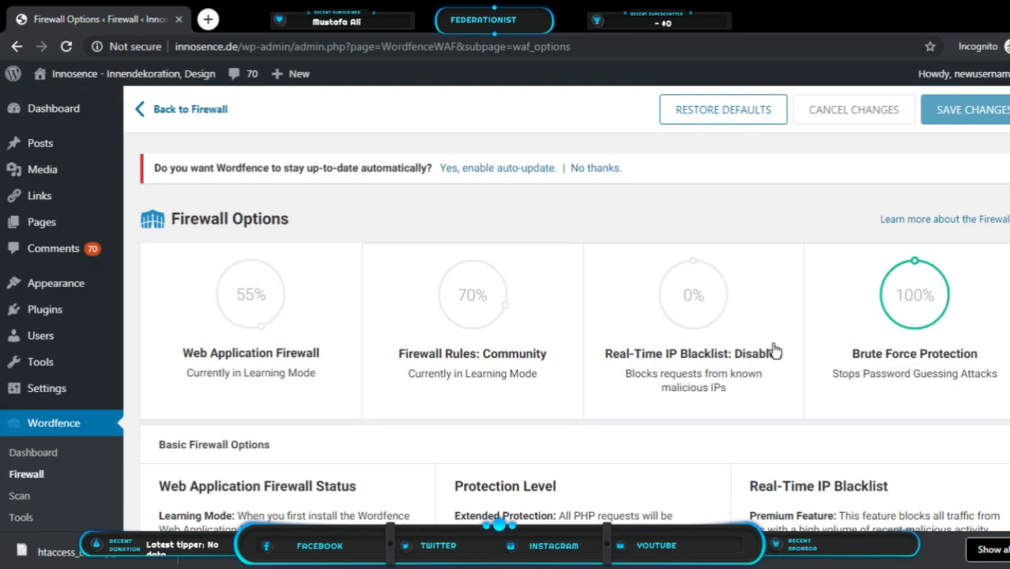
# Answer 'Yes, enable auto-update.' in the Firewall Options notice to turn on Wordfence auto-updates
pyautogui.moveTo(225, 294)
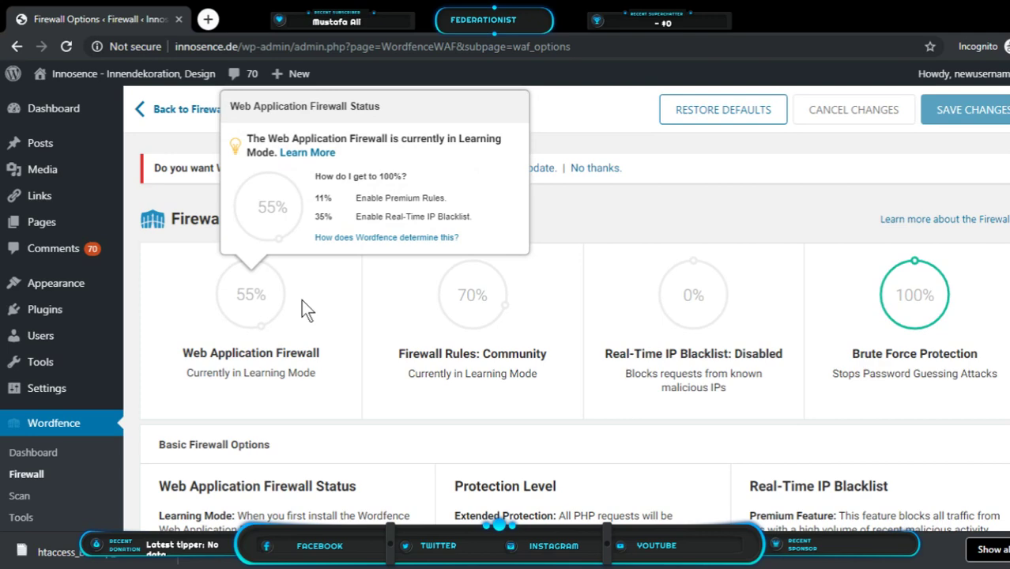
pyautogui.moveTo(439, 300)
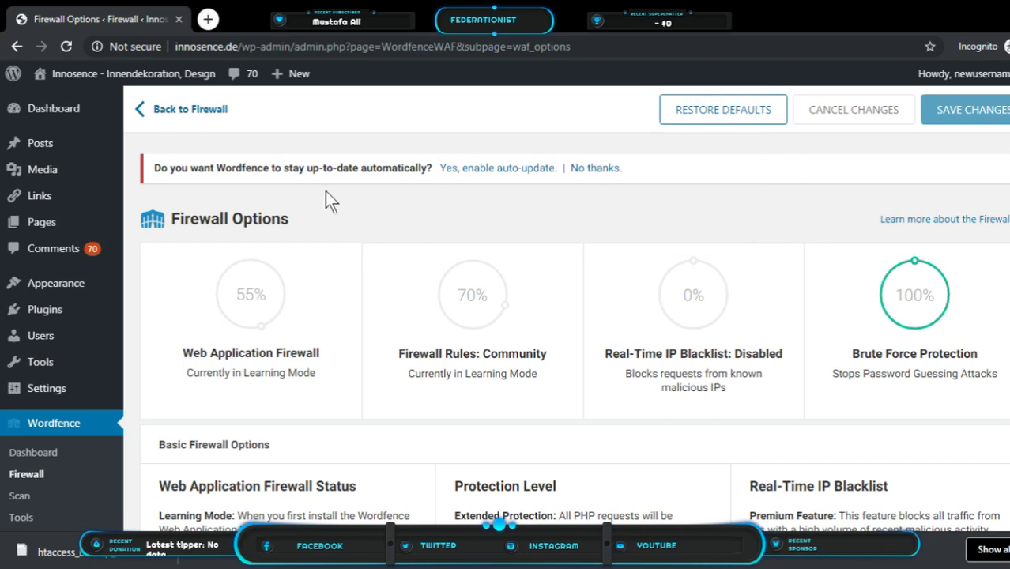
pyautogui.moveTo(153, 168); pyautogui.dragTo(423, 175)
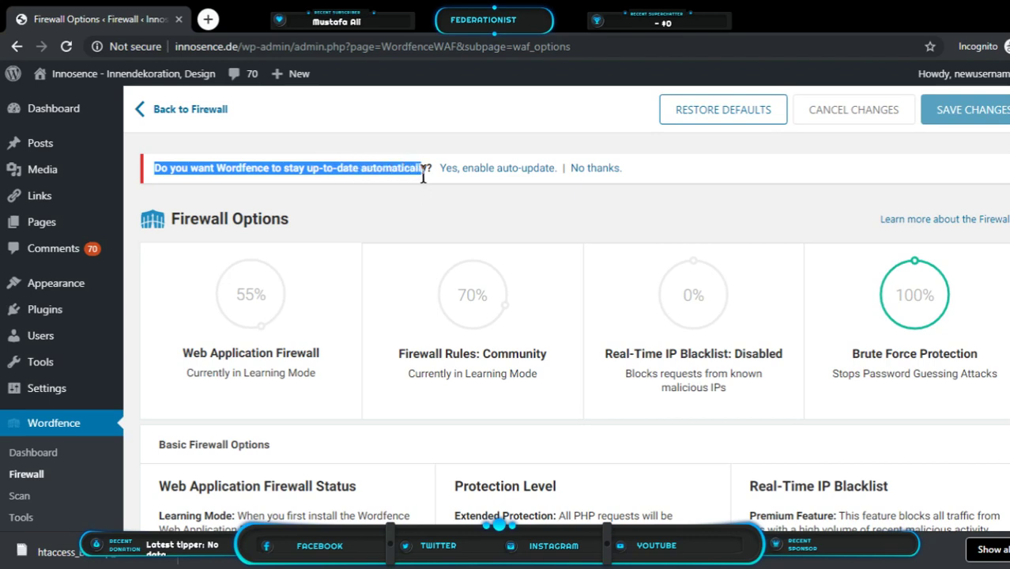
pyautogui.click(484, 169)
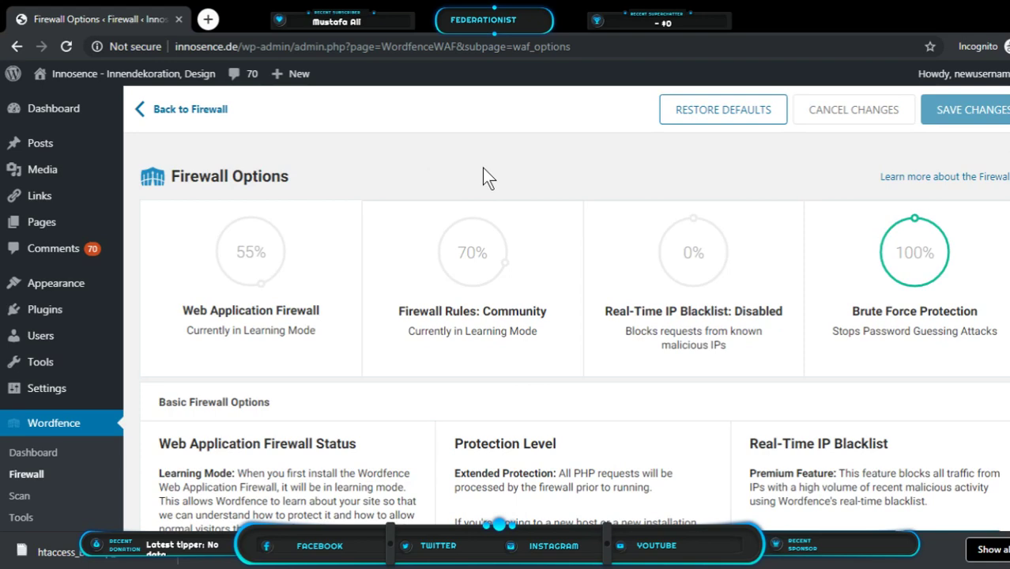
pyautogui.scroll(-2, 490, 178)
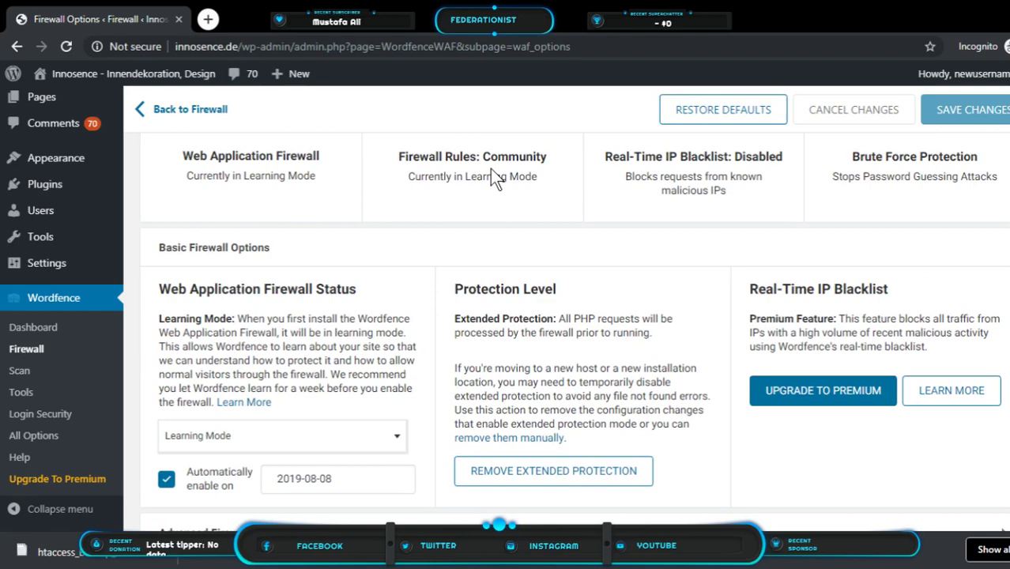
pyautogui.scroll(2, 491, 169)
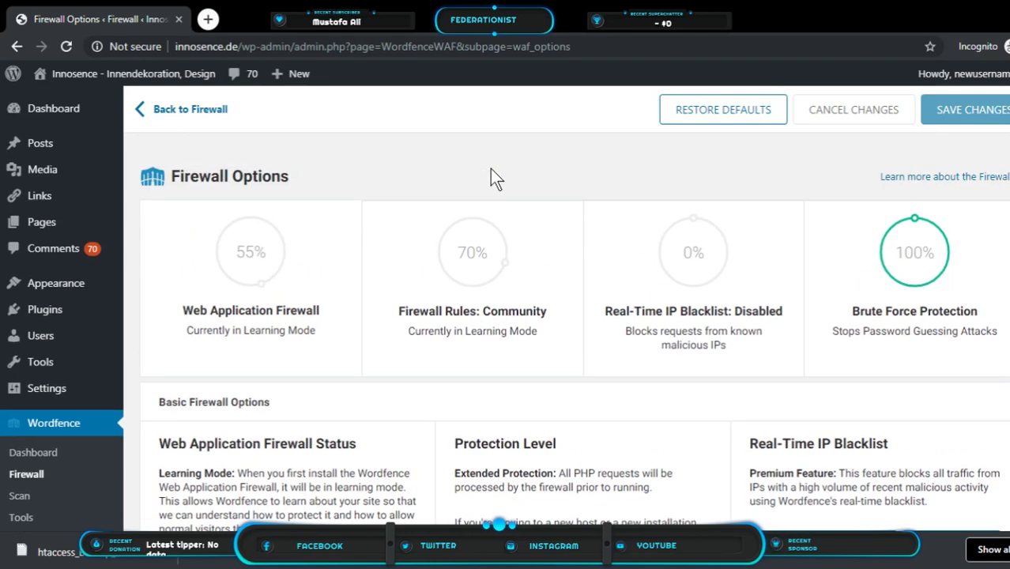
pyautogui.scroll(-3, 79, 355)
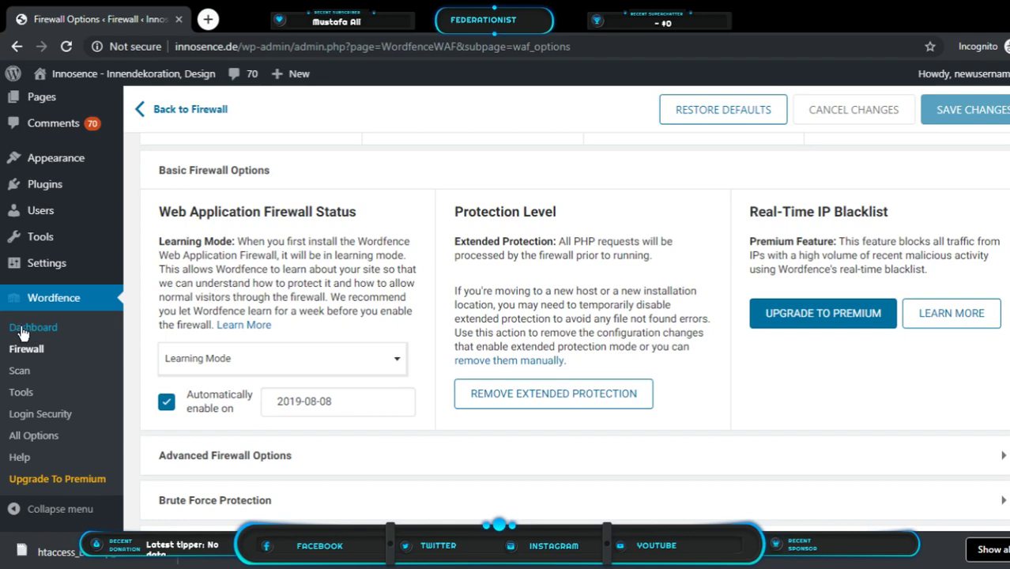
# Open the Wordfence Dashboard and go to Manage Scan under the Scan gauge
pyautogui.click(23, 333)
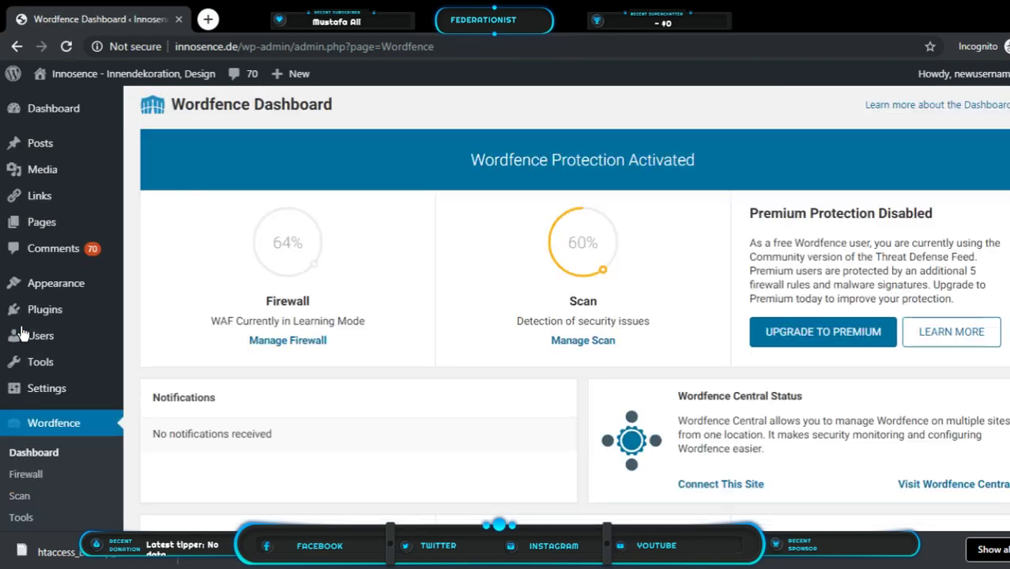
pyautogui.scroll(-3, 379, 344)
pyautogui.scroll(1, 407, 348)
pyautogui.scroll(-1, 408, 346)
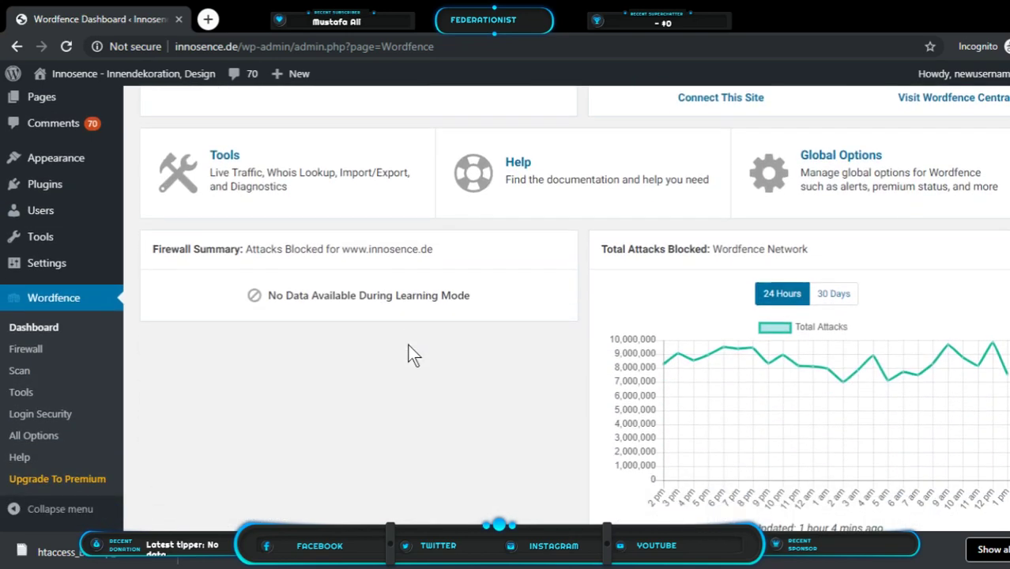
pyautogui.scroll(2, 408, 345)
pyautogui.scroll(1, 413, 353)
pyautogui.scroll(2, 407, 352)
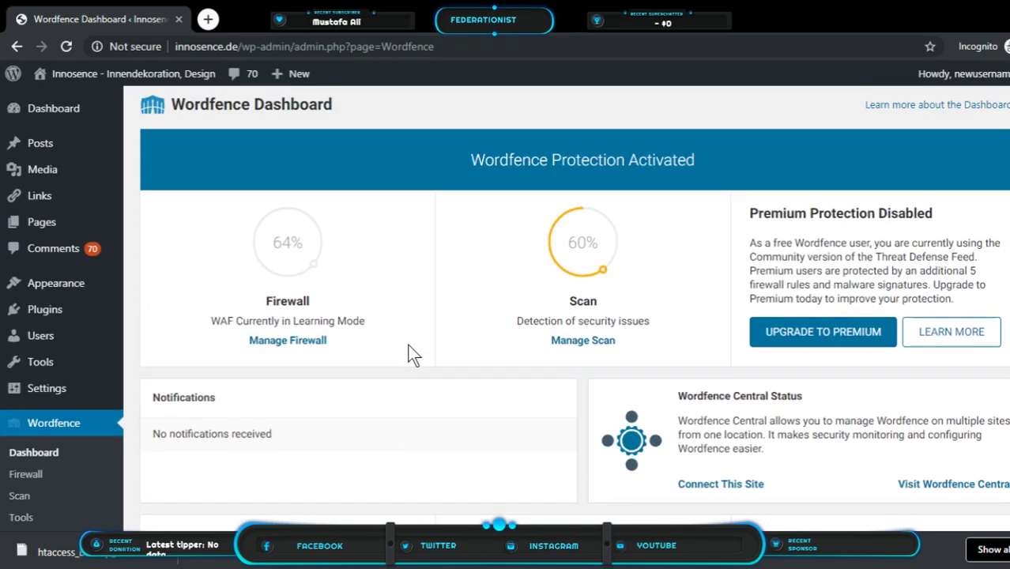
pyautogui.moveTo(582, 227)
pyautogui.click(562, 349)
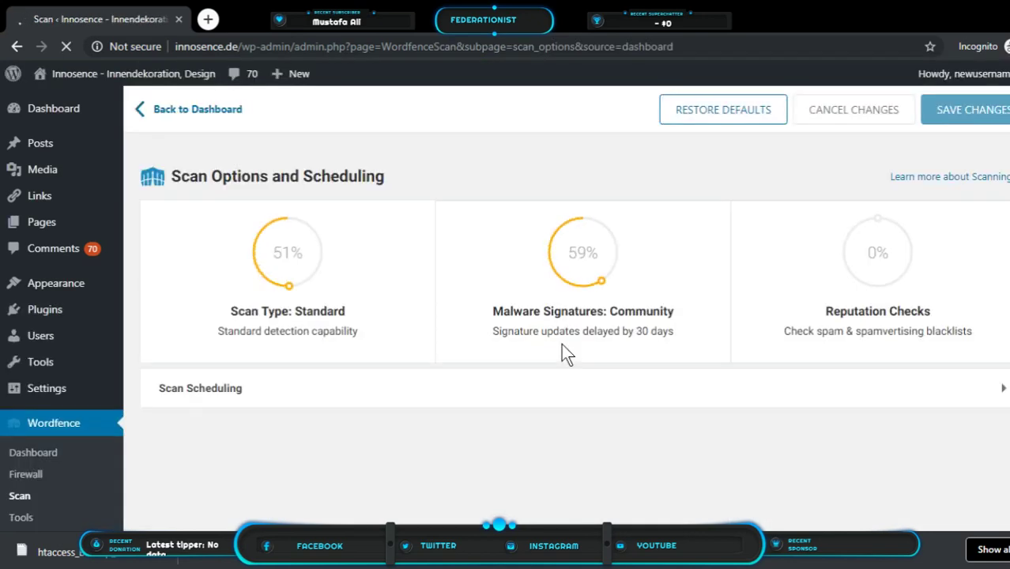
# Expand Advanced Scan Options to show the exclude-files and additional scan signatures fields
pyautogui.scroll(-3, 560, 348)
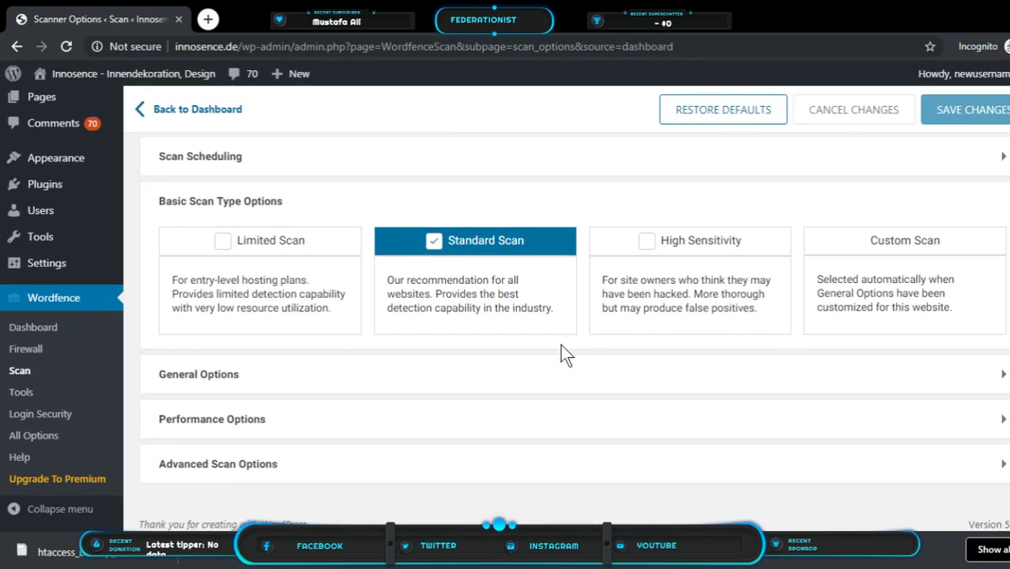
pyautogui.scroll(2, 562, 353)
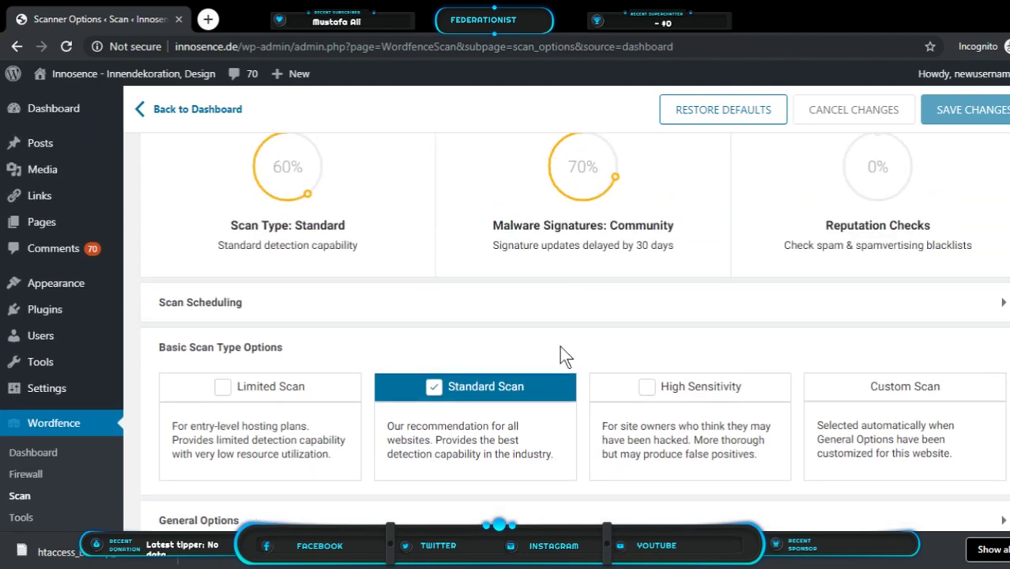
pyautogui.scroll(-2, 561, 355)
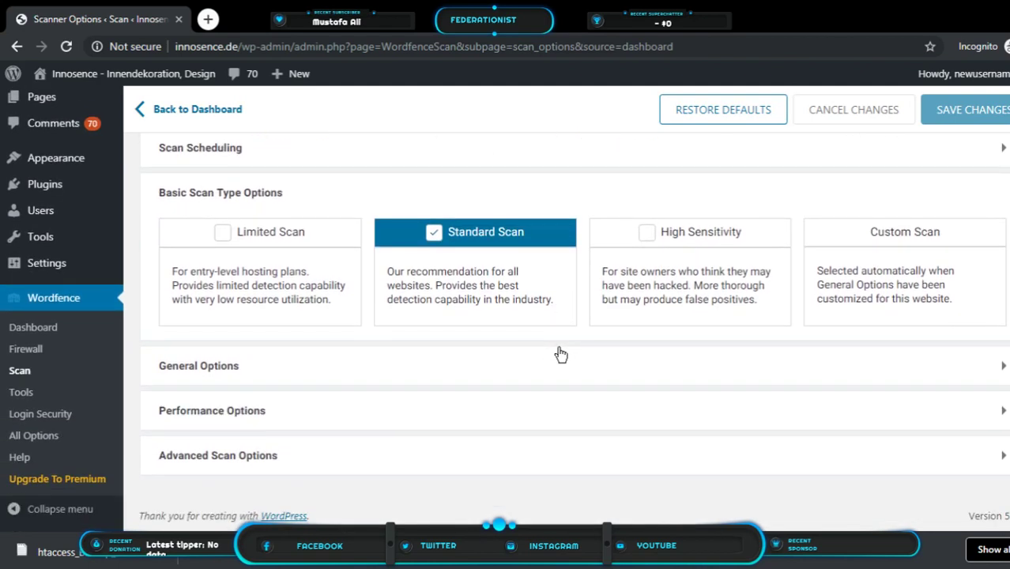
pyautogui.click(292, 457)
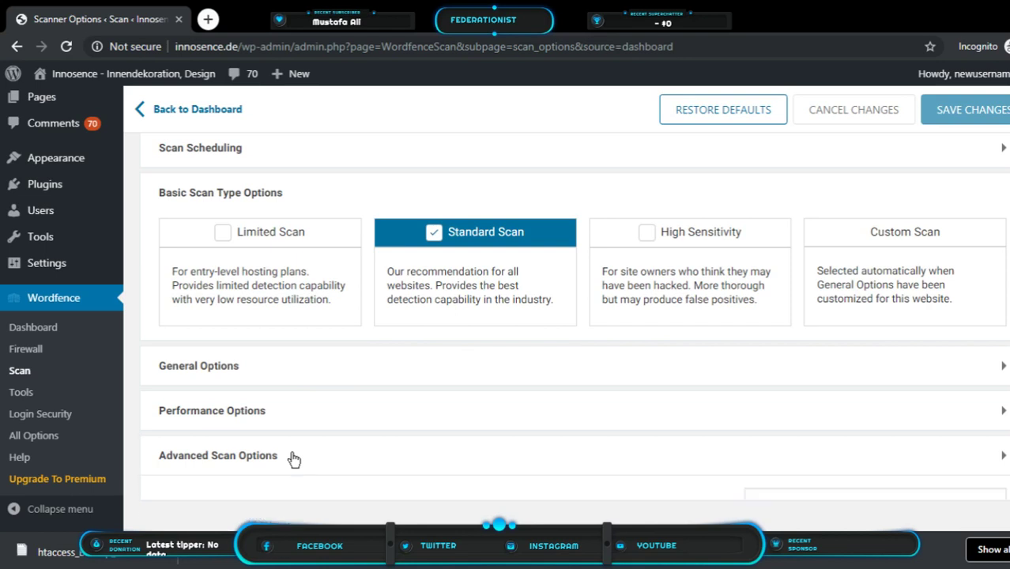
pyautogui.scroll(-2, 322, 442)
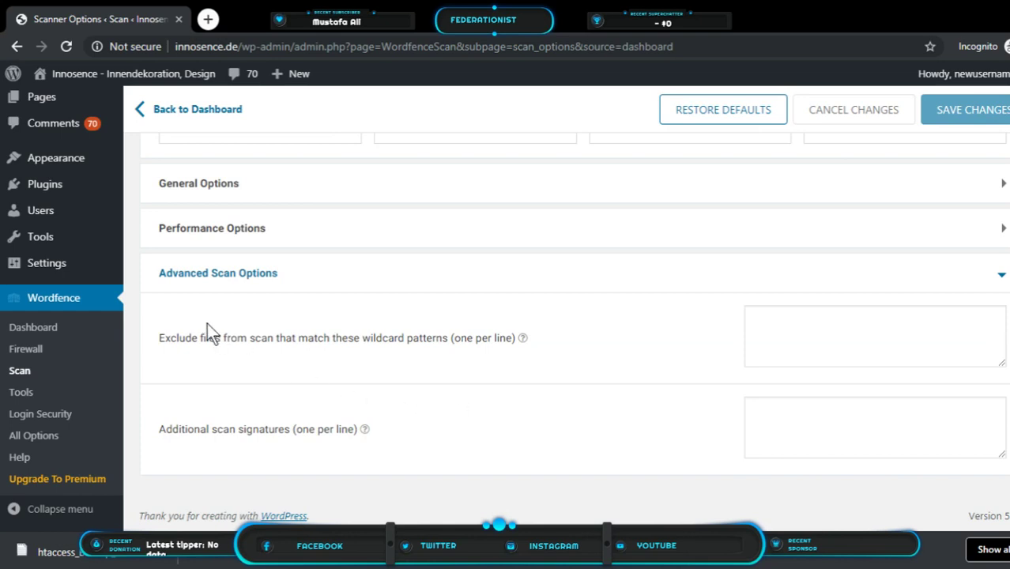
pyautogui.moveTo(159, 338); pyautogui.dragTo(514, 346)
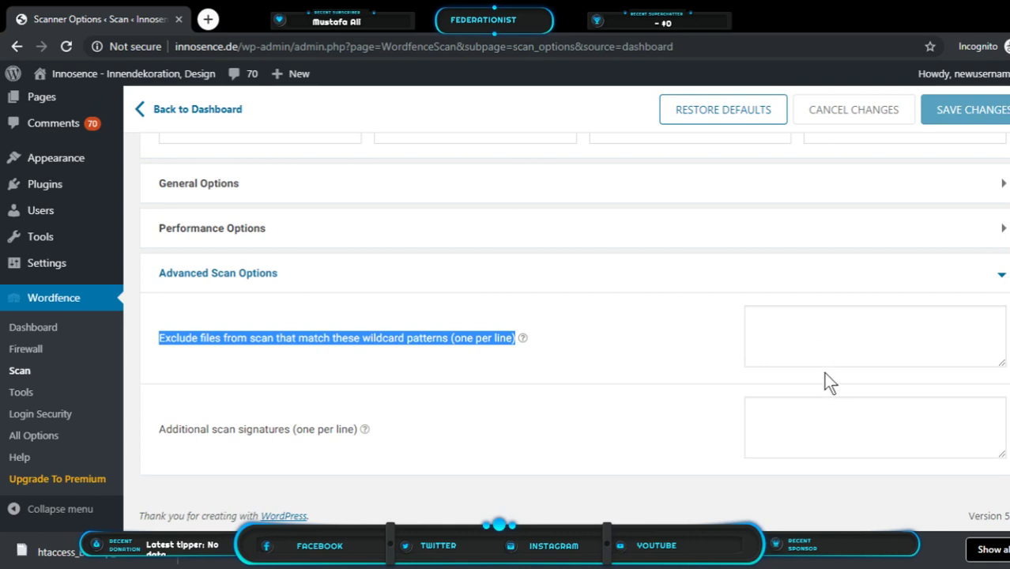
pyautogui.click(808, 347)
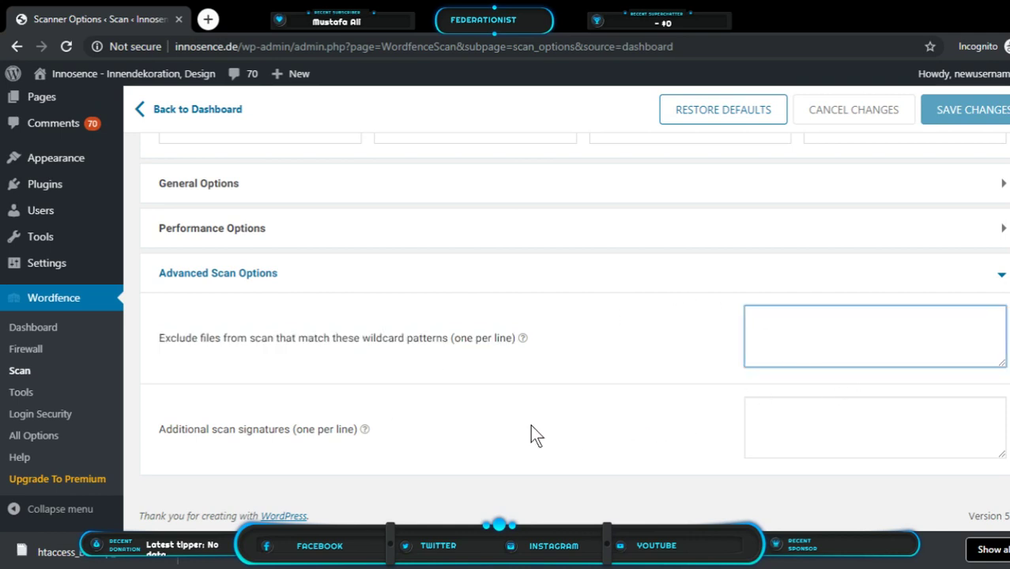
pyautogui.moveTo(158, 429); pyautogui.dragTo(358, 430)
pyautogui.click(846, 424)
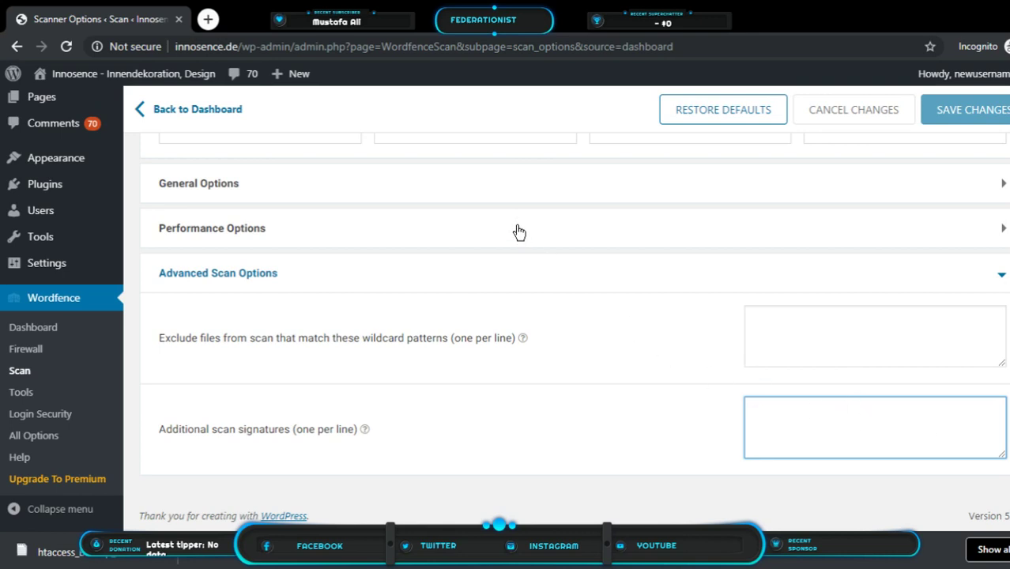
pyautogui.scroll(2, 490, 250)
pyautogui.scroll(1, 489, 249)
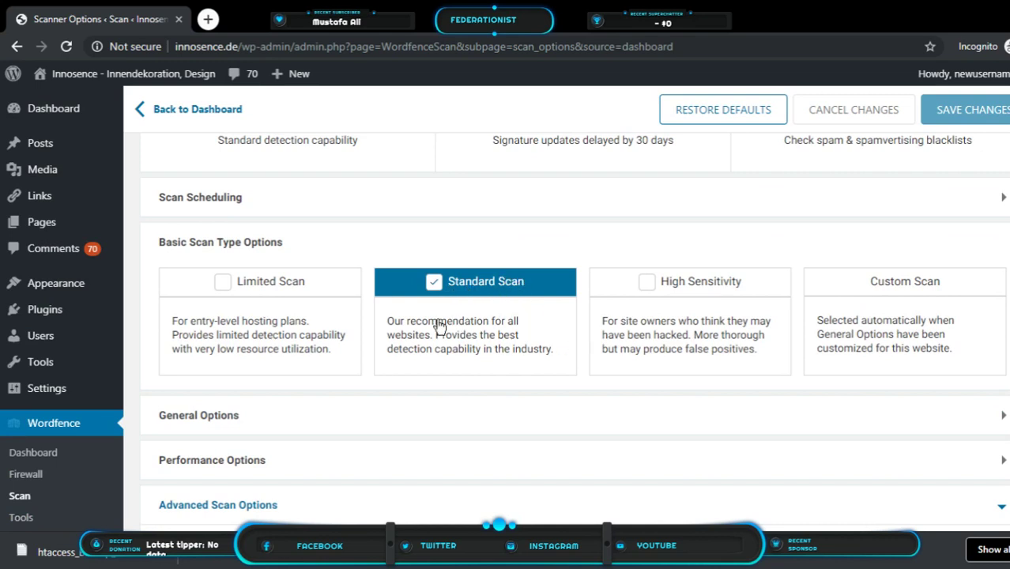
pyautogui.scroll(3, 456, 298)
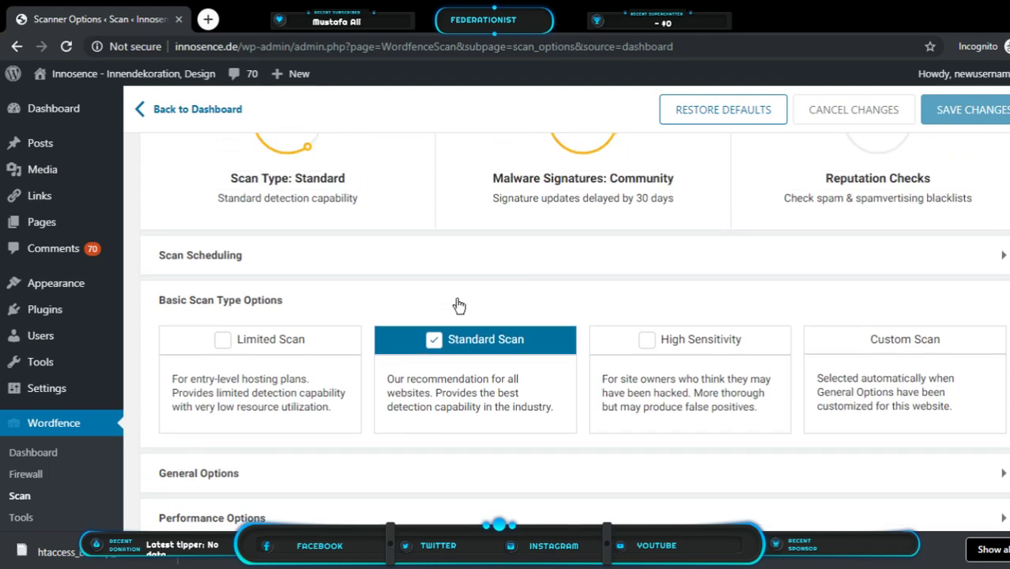
pyautogui.scroll(-2, 456, 299)
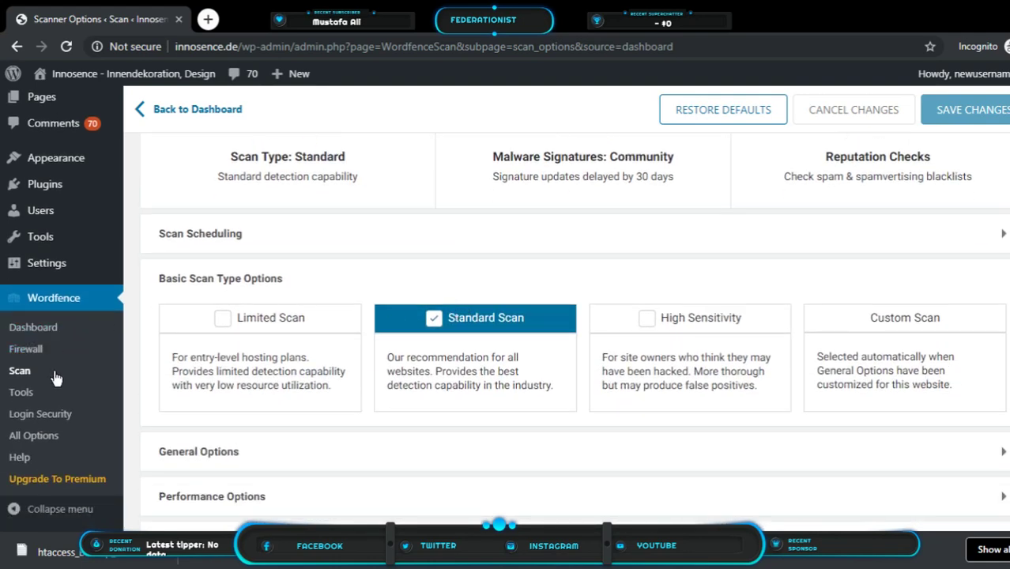
pyautogui.scroll(-2, 20, 388)
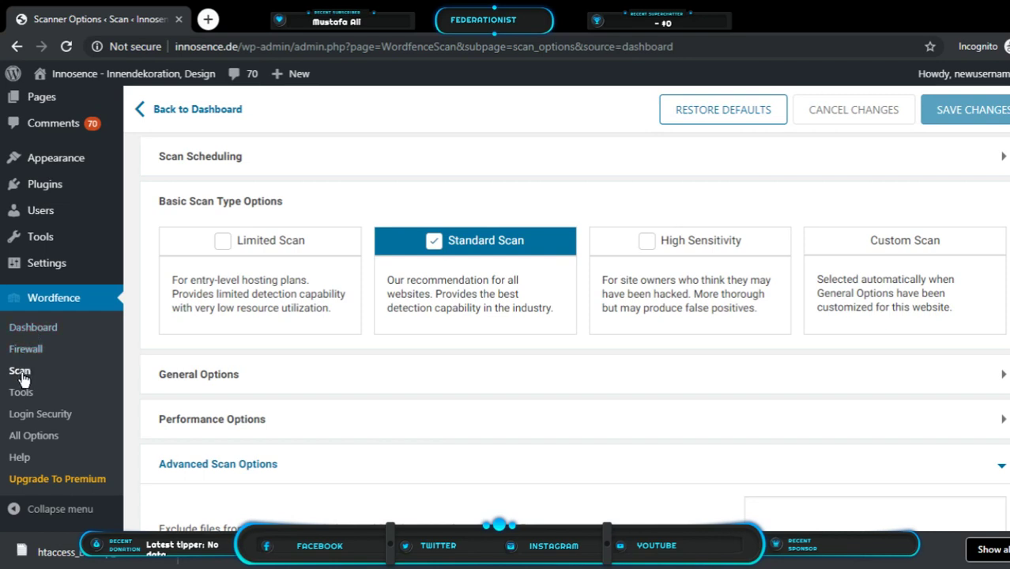
# From the Wordfence Scan page, dismiss the intro tour and start a full scan; it finds 4 issues so far
pyautogui.click(20, 372)
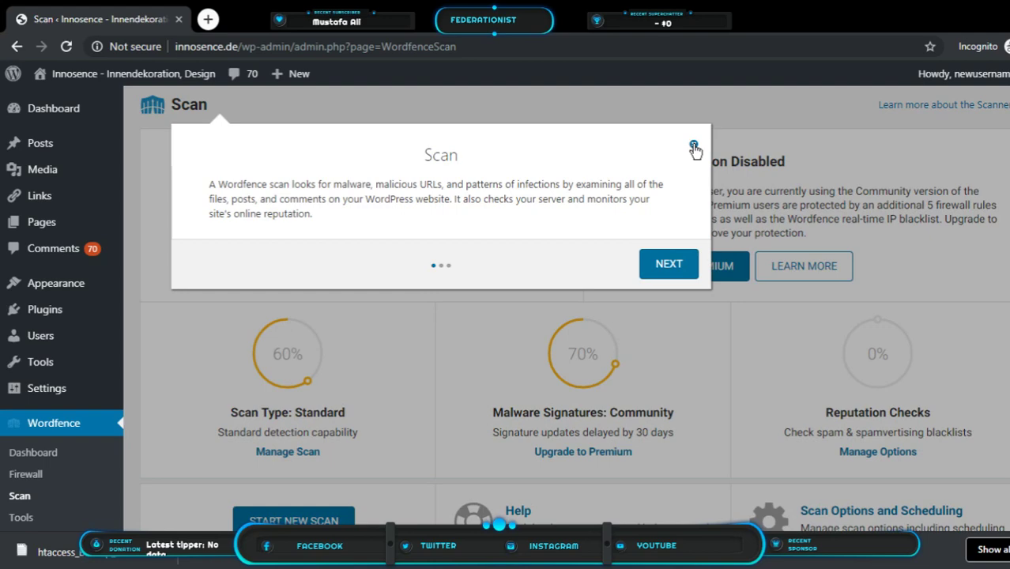
pyautogui.click(693, 147)
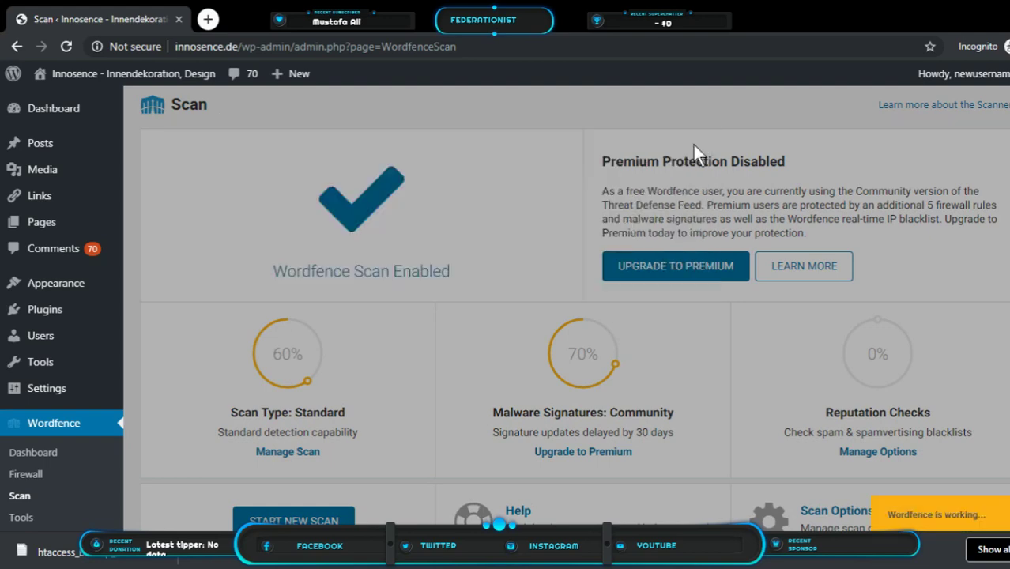
pyautogui.scroll(-2, 584, 240)
pyautogui.scroll(-1, 584, 240)
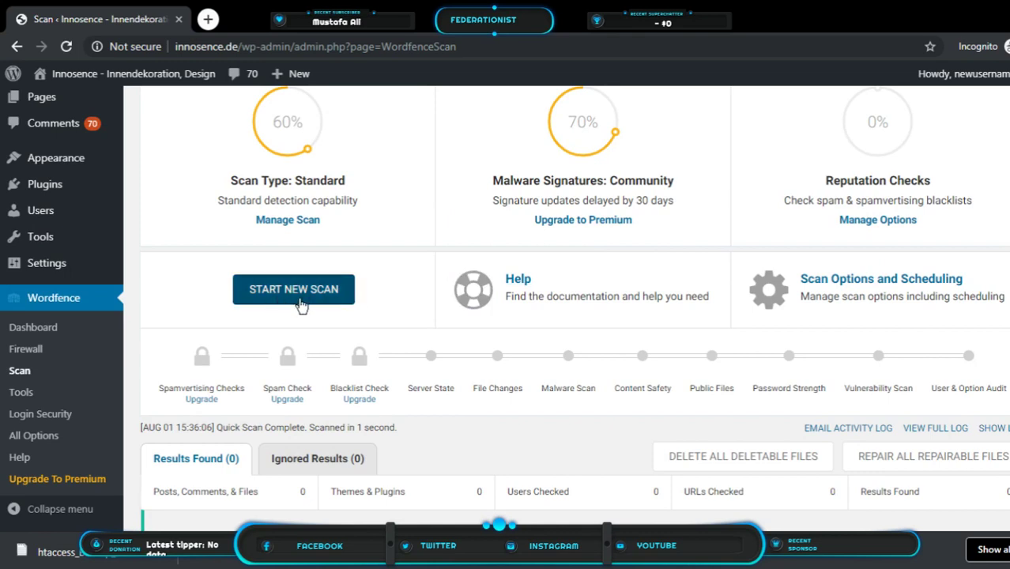
pyautogui.scroll(-1, 383, 316)
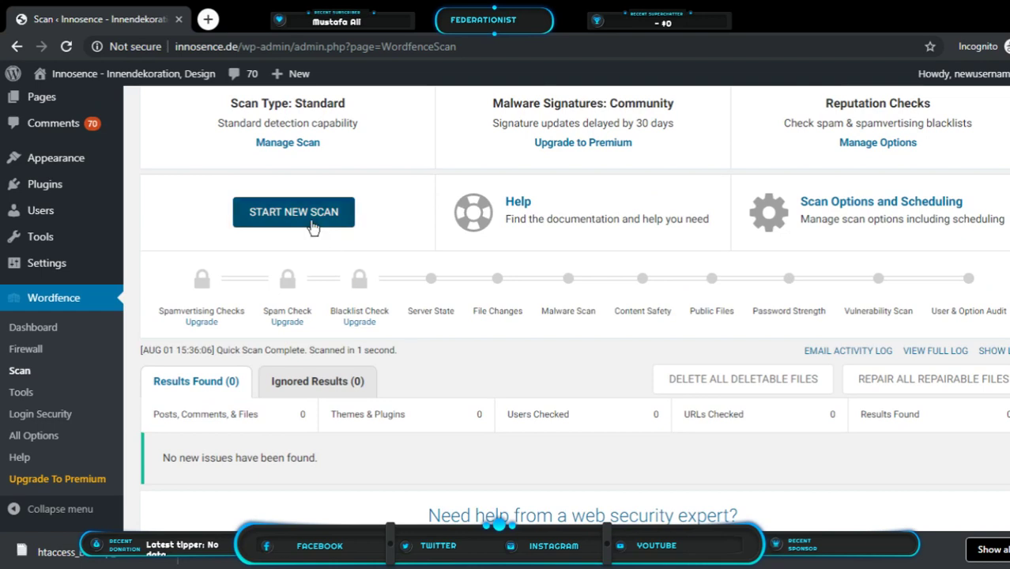
pyautogui.click(314, 226)
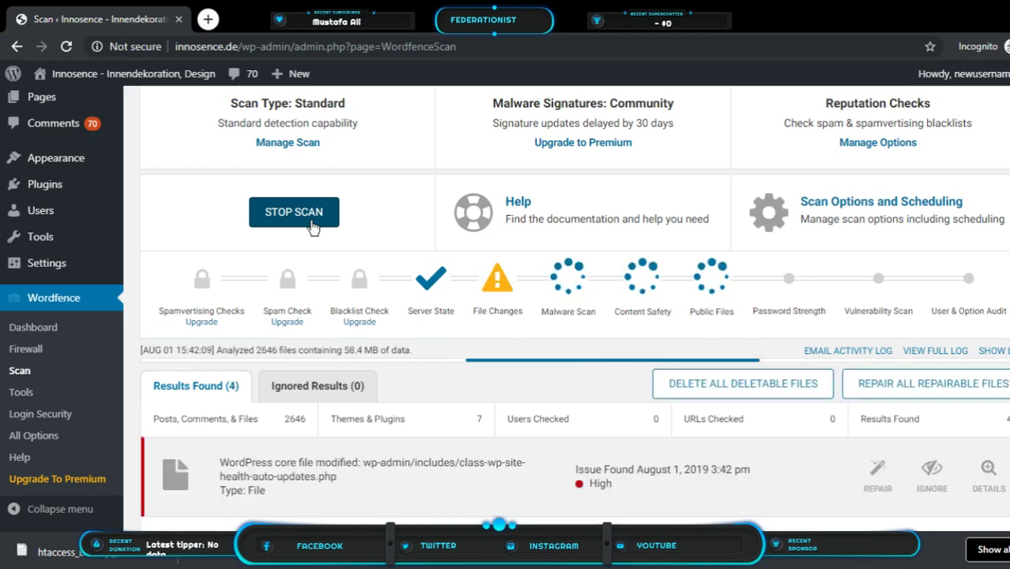
pyautogui.scroll(-2, 313, 228)
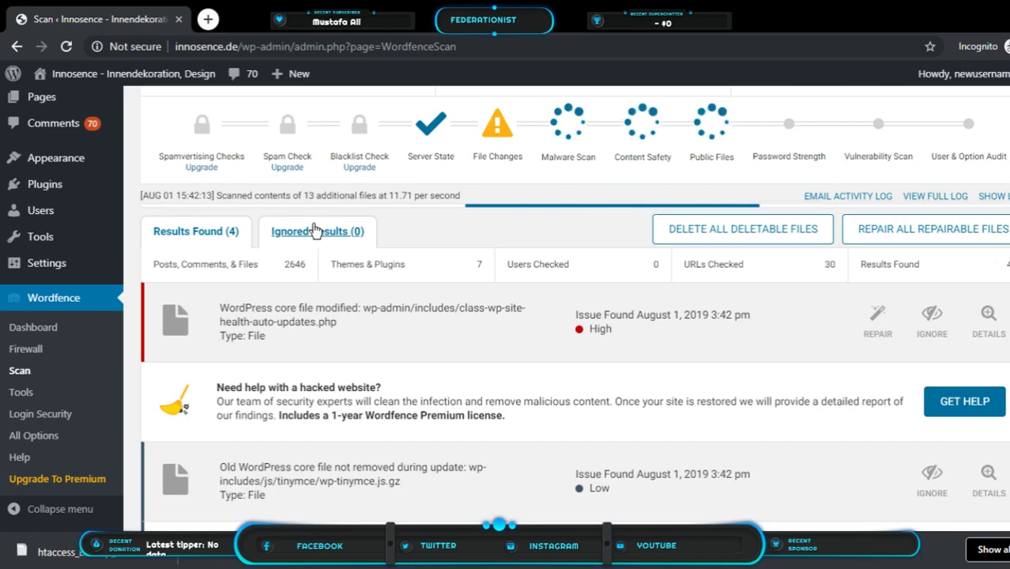
# Review the five scan results, from Critical deleteme.chaylpaw.php to the Low-rated leftover core files
pyautogui.scroll(-1, 316, 230)
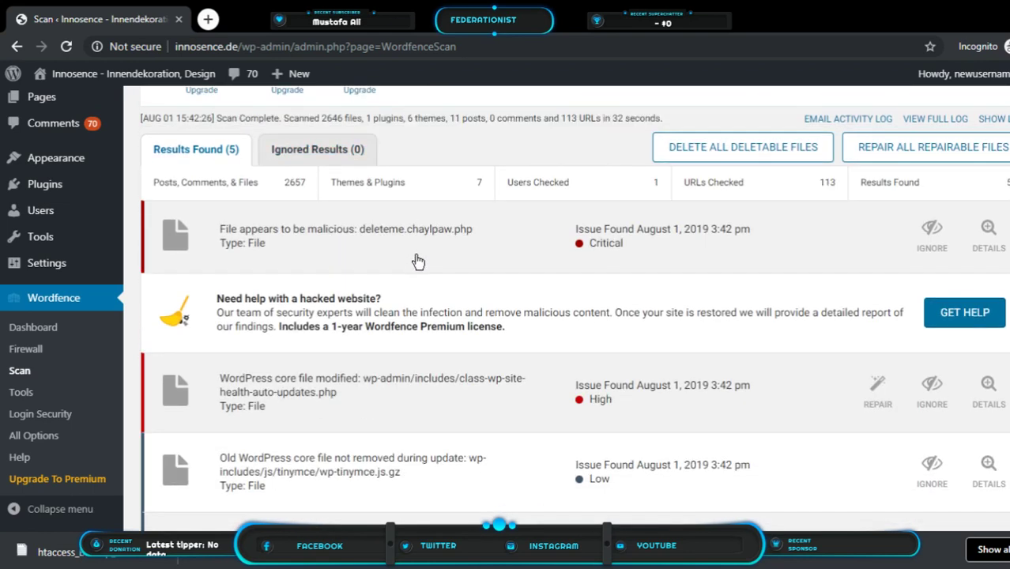
pyautogui.scroll(-4, 410, 380)
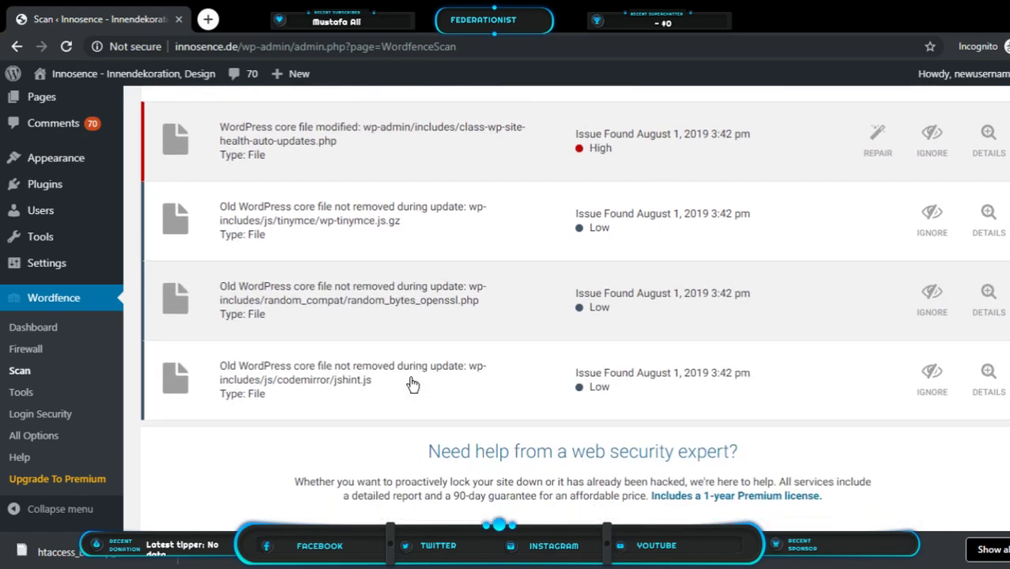
pyautogui.scroll(3, 410, 387)
pyautogui.scroll(2, 412, 384)
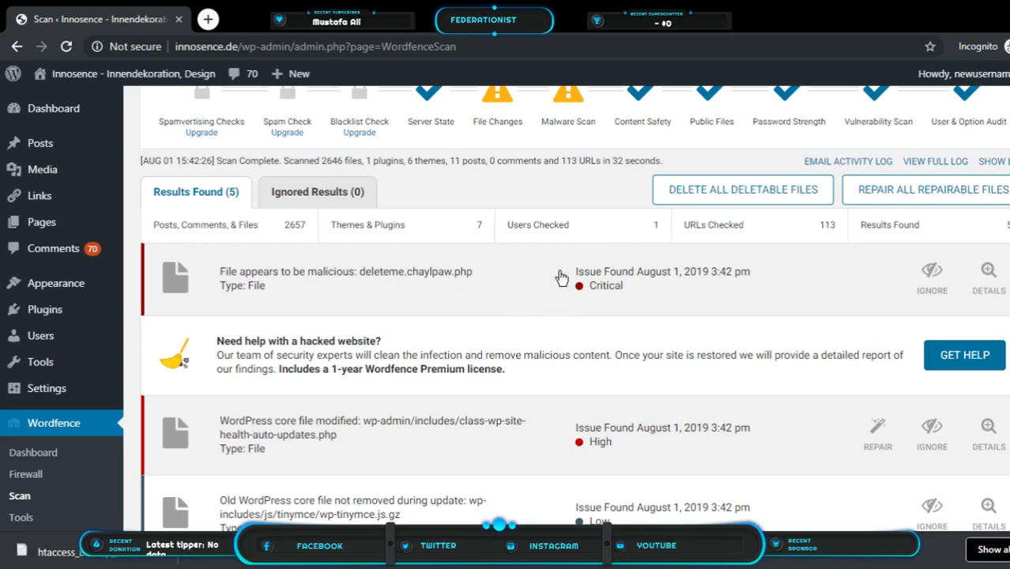
pyautogui.scroll(1, 516, 297)
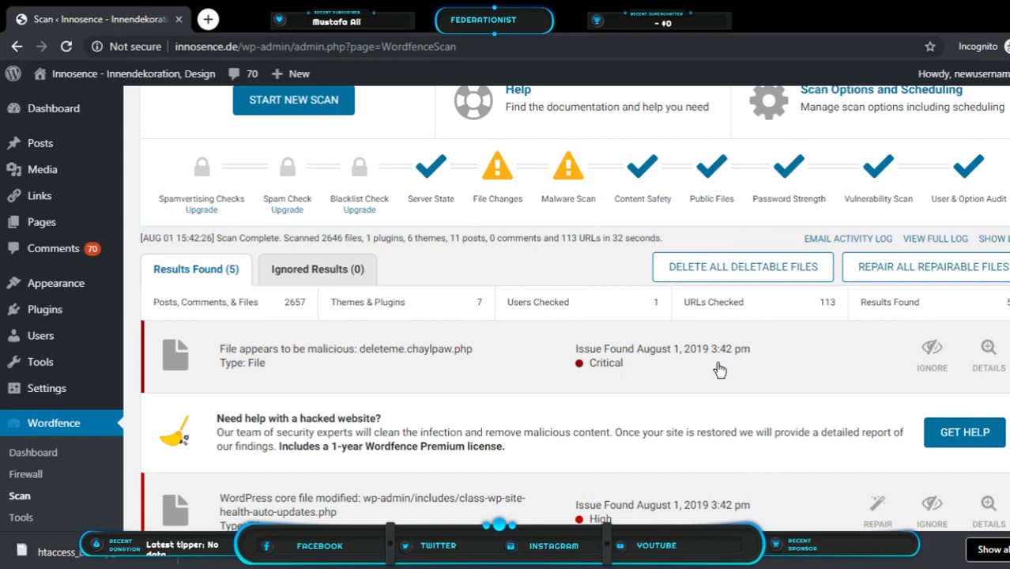
pyautogui.scroll(-2, 719, 369)
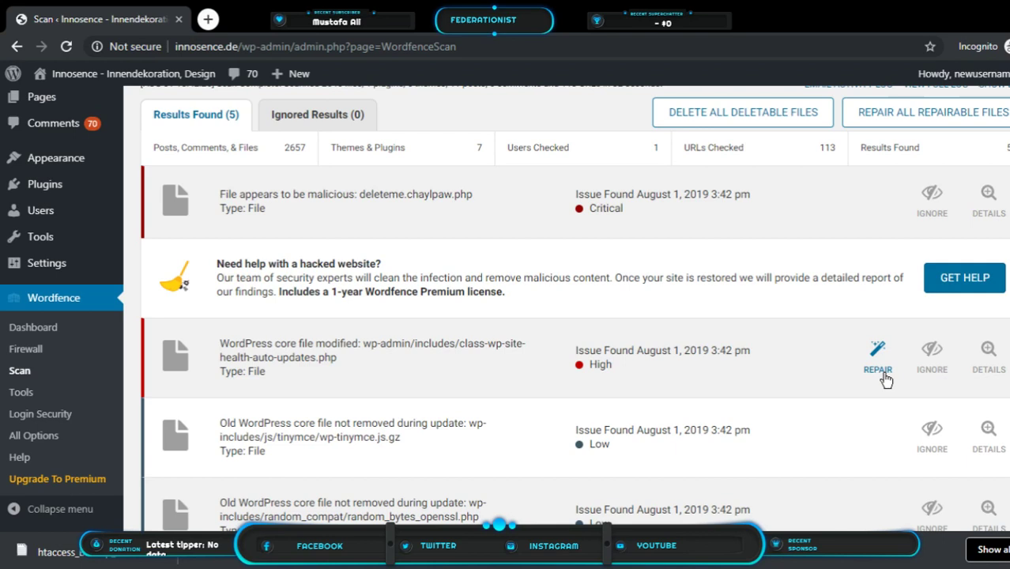
pyautogui.scroll(-2, 861, 368)
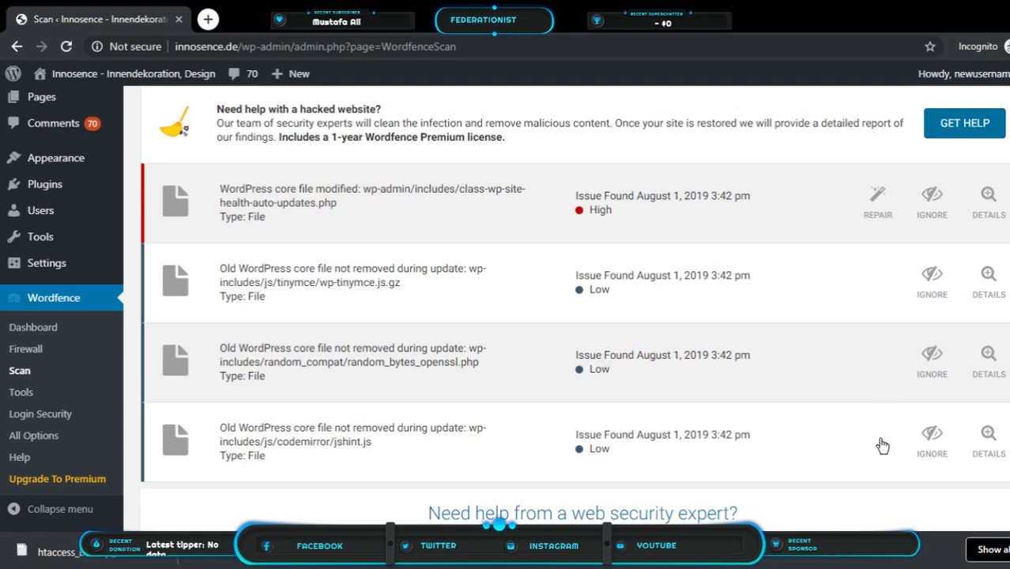
pyautogui.scroll(3, 882, 446)
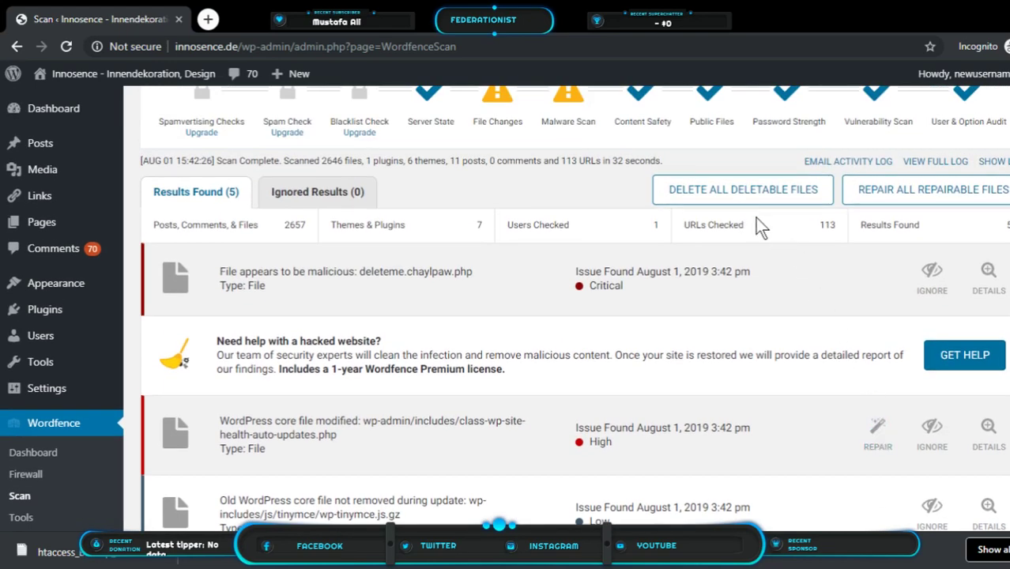
# Repair all repairable files, confirm the repair, and close the success message
pyautogui.click(895, 203)
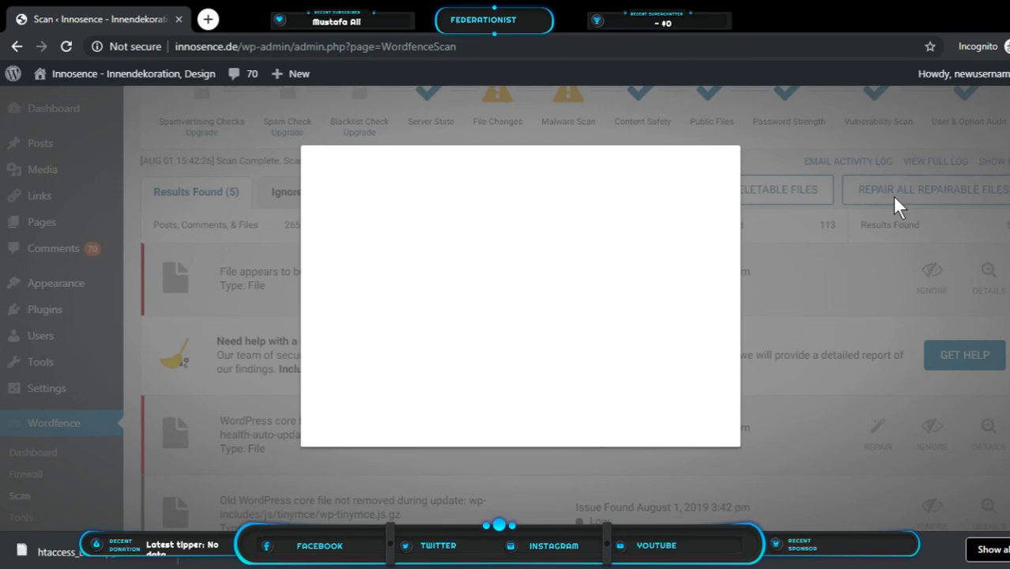
pyautogui.click(658, 357)
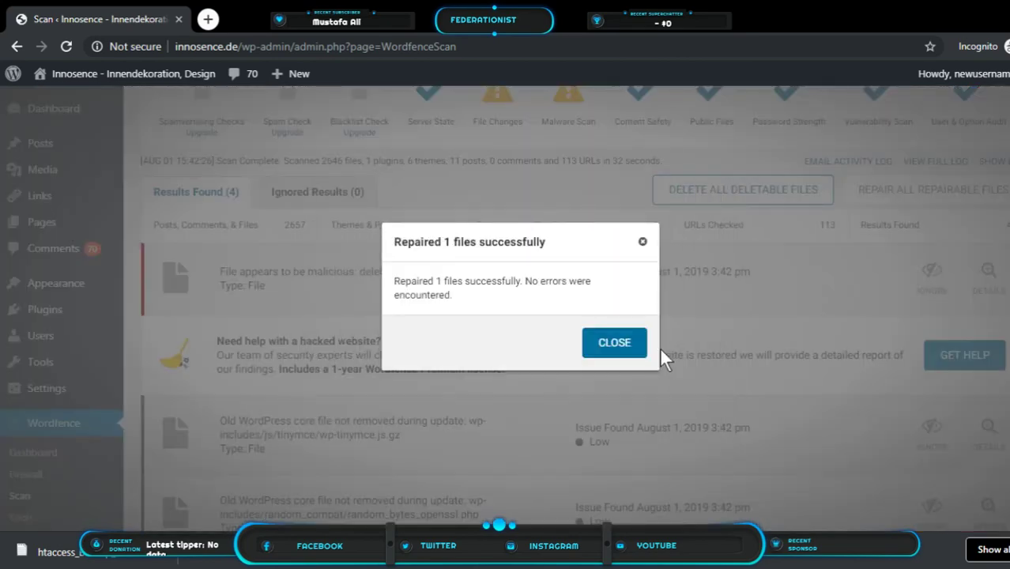
pyautogui.click(616, 348)
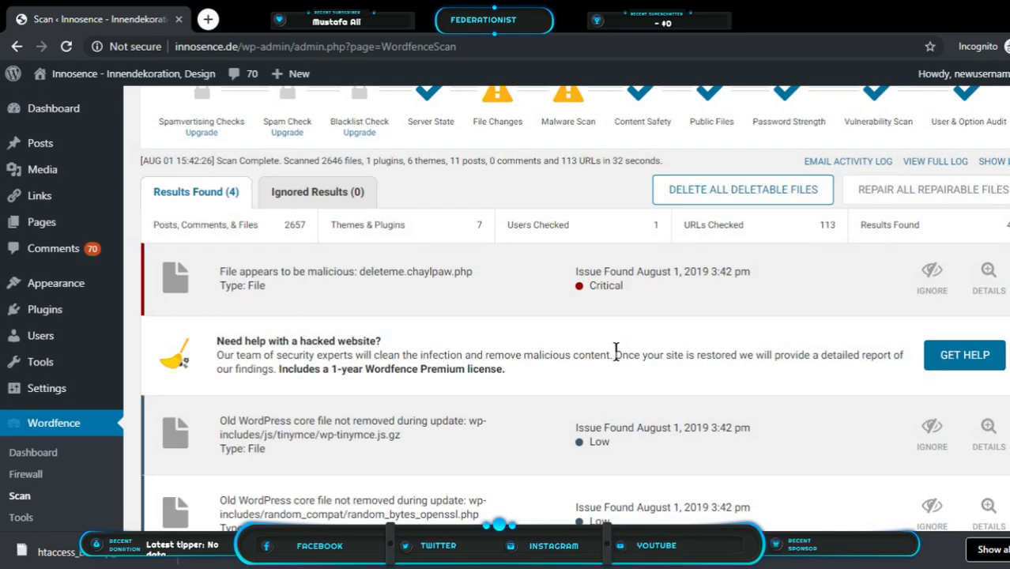
pyautogui.scroll(-2, 616, 351)
pyautogui.scroll(-1, 616, 356)
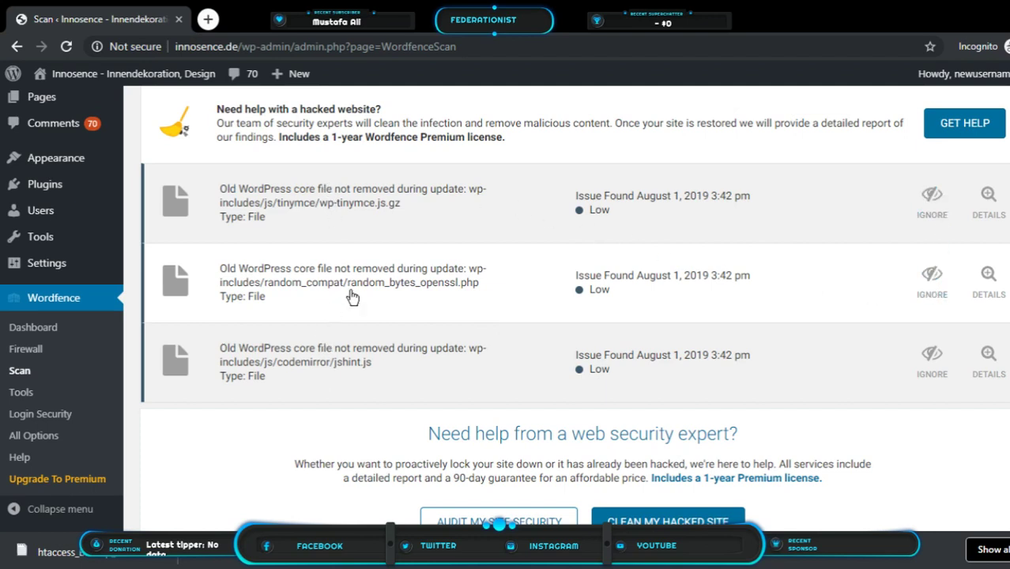
pyautogui.scroll(4, 978, 350)
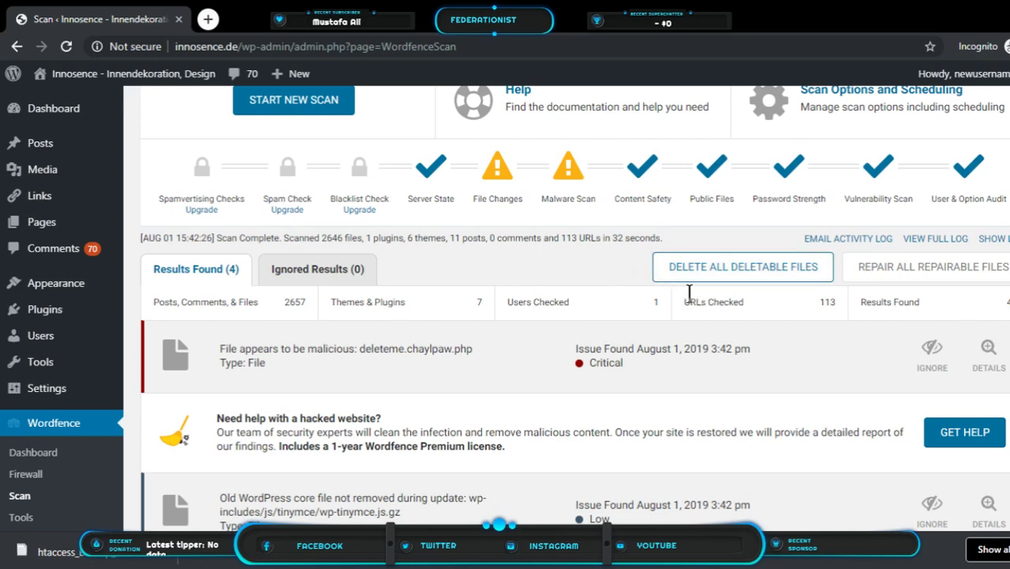
pyautogui.scroll(-2, 877, 334)
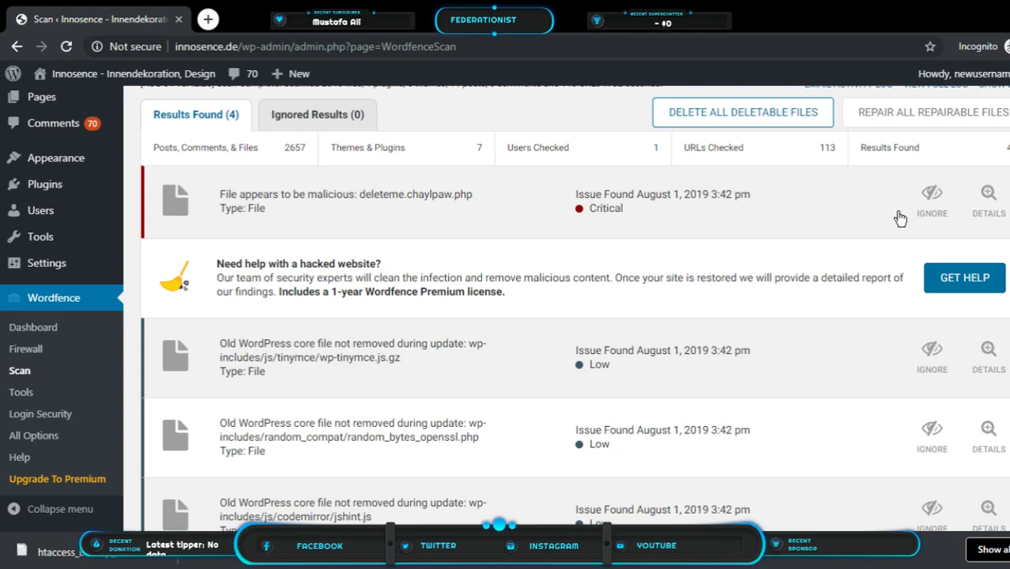
pyautogui.scroll(1, 899, 216)
pyautogui.scroll(-4, 897, 214)
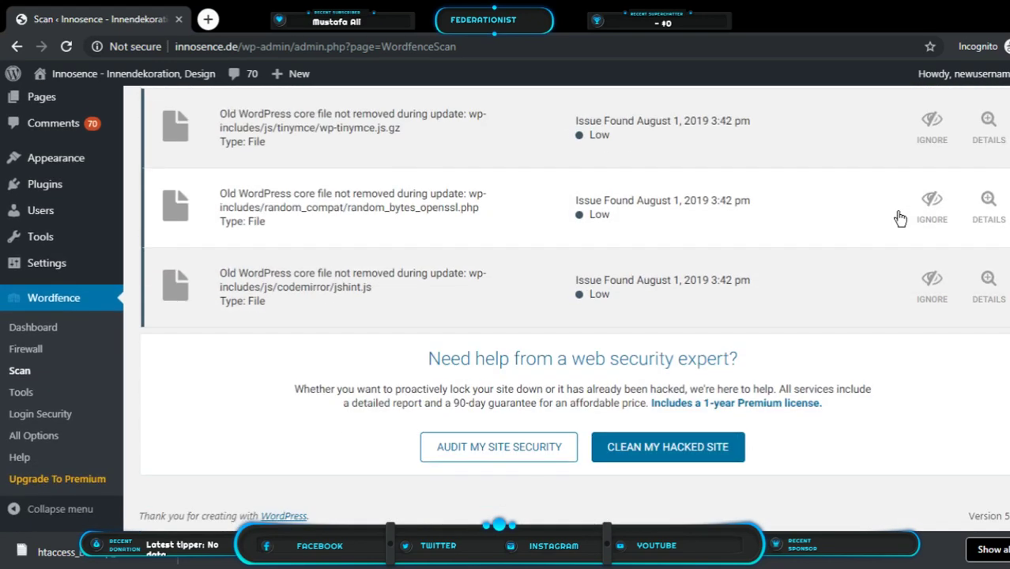
pyautogui.scroll(10, 899, 216)
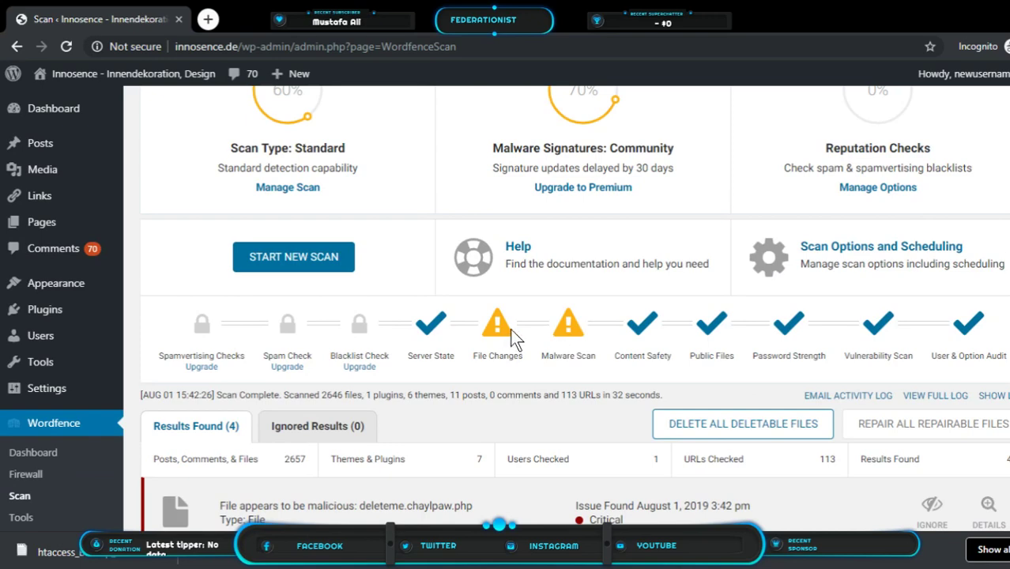
pyautogui.scroll(-3, 648, 340)
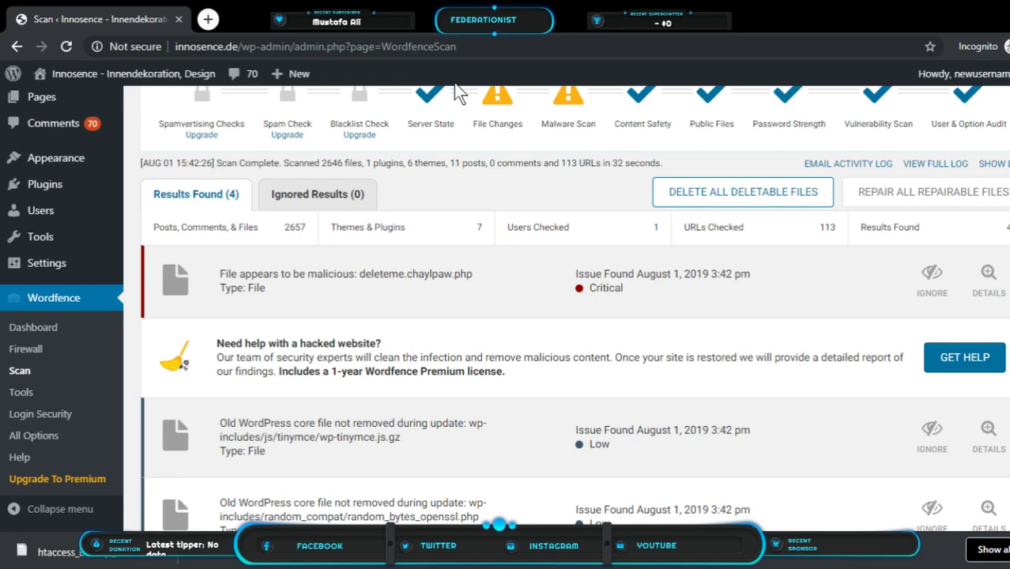
pyautogui.scroll(3, 457, 187)
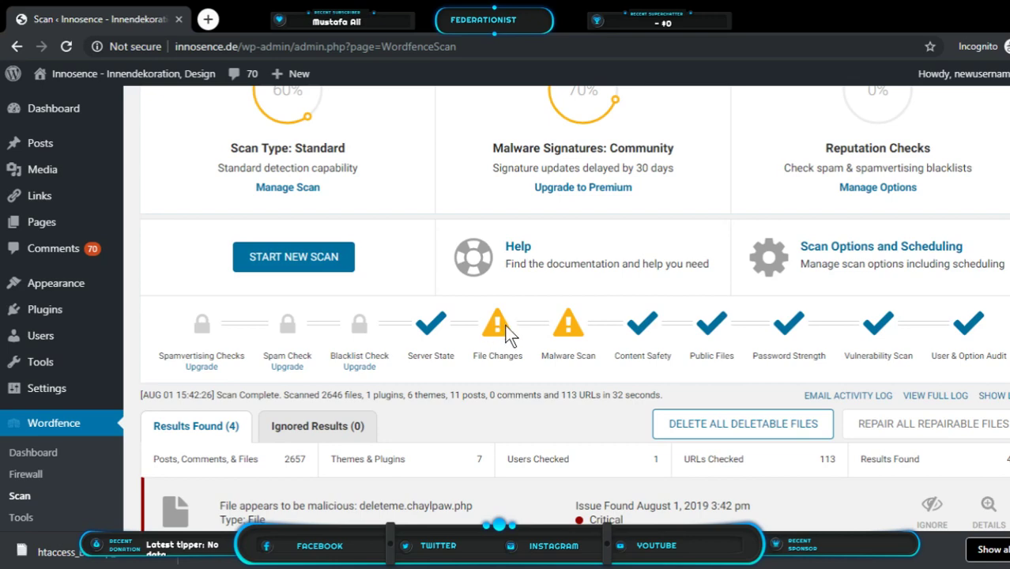
pyautogui.scroll(-1, 645, 330)
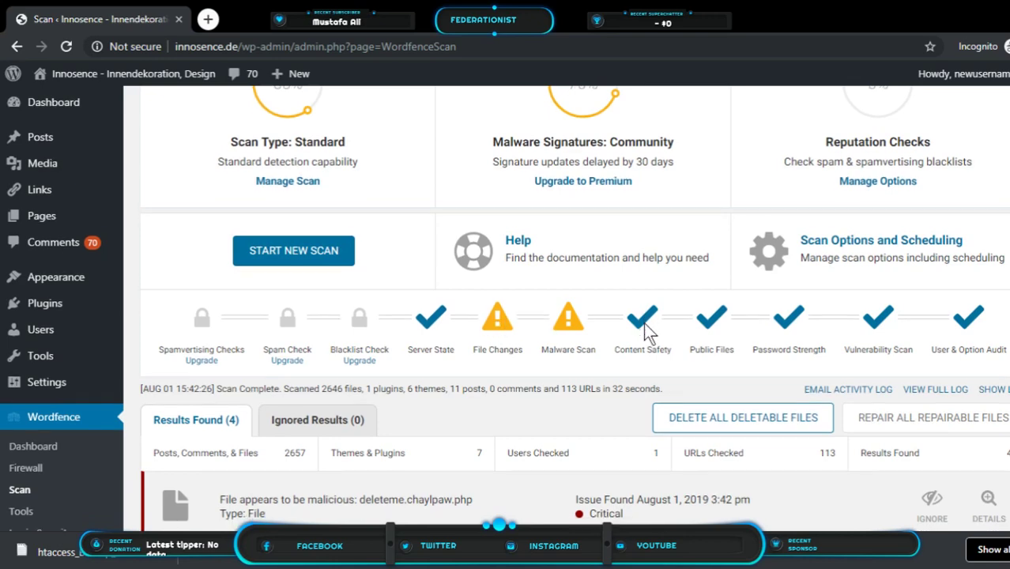
pyautogui.scroll(-2, 645, 330)
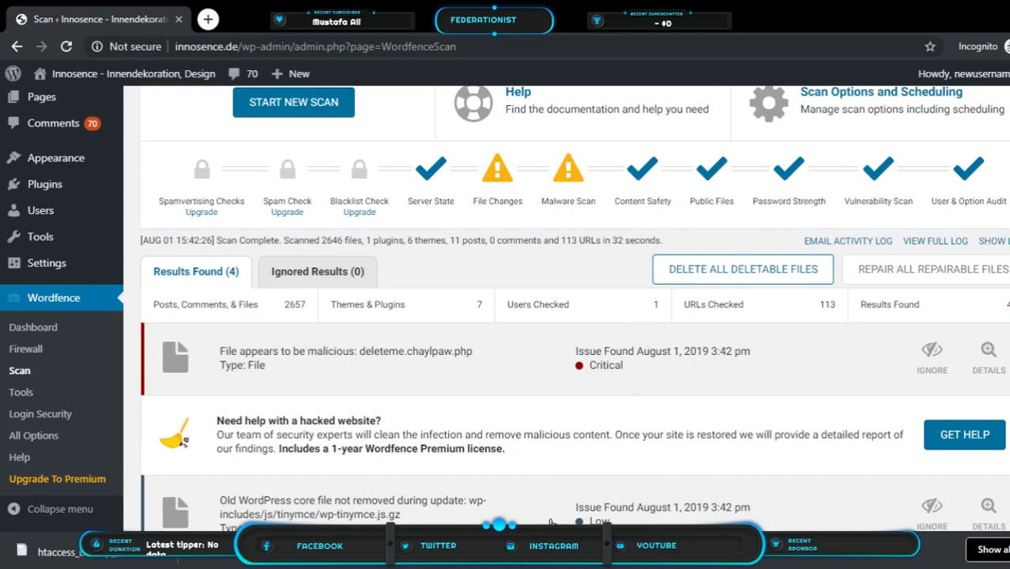
pyautogui.scroll(-4, 484, 482)
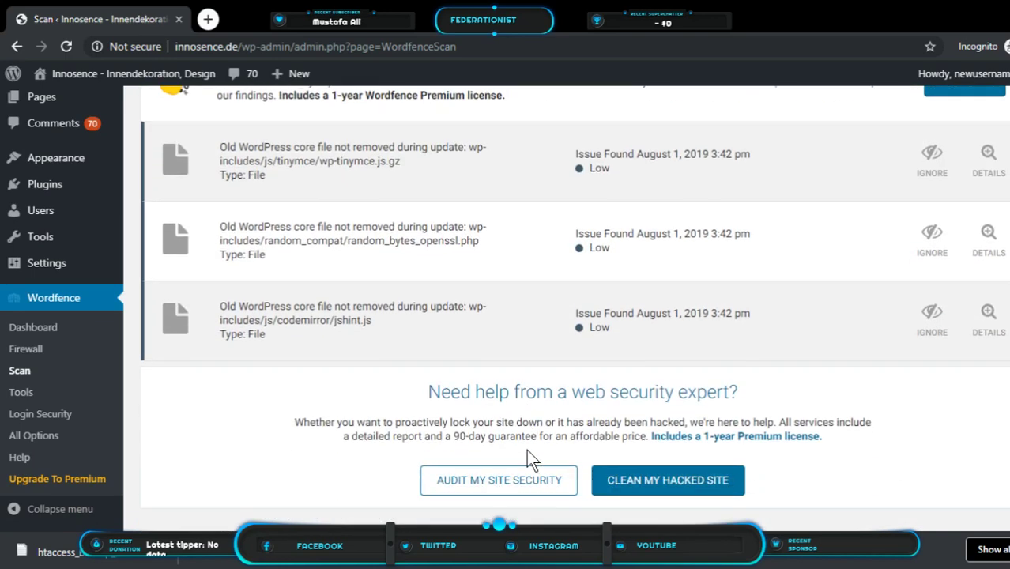
pyautogui.scroll(7, 527, 453)
pyautogui.scroll(3, 528, 457)
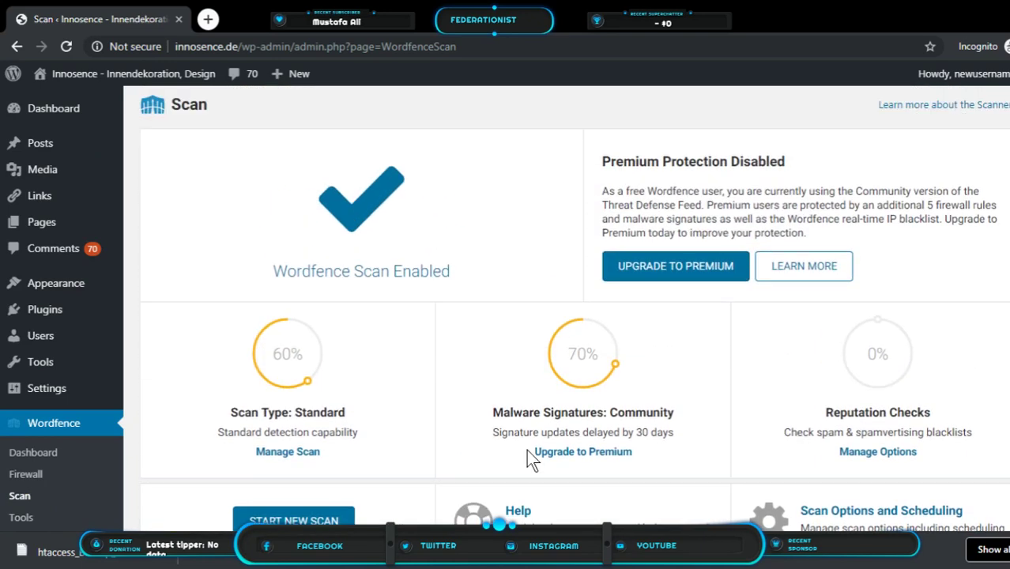
pyautogui.scroll(-3, 528, 456)
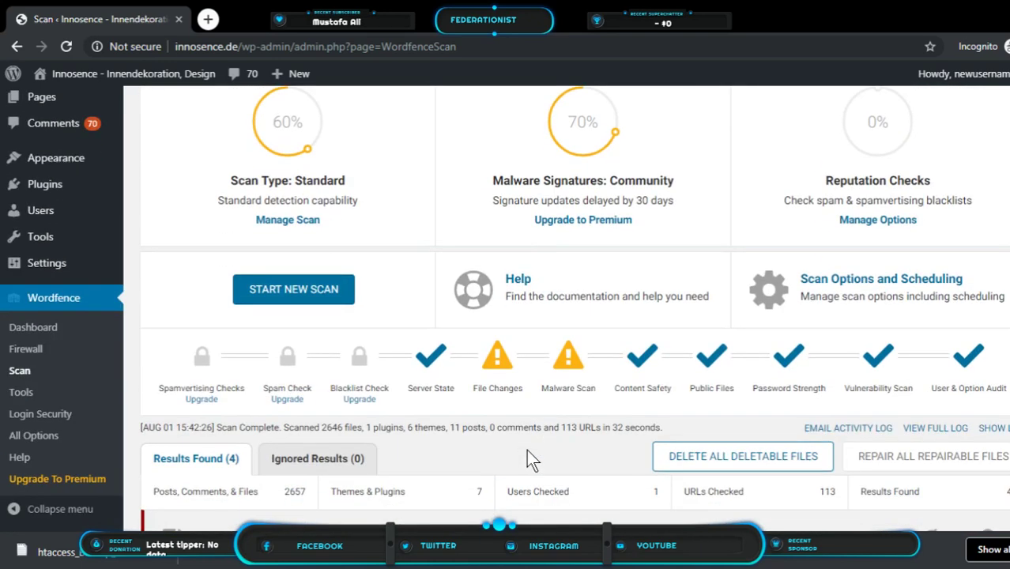
pyautogui.scroll(-2, 528, 454)
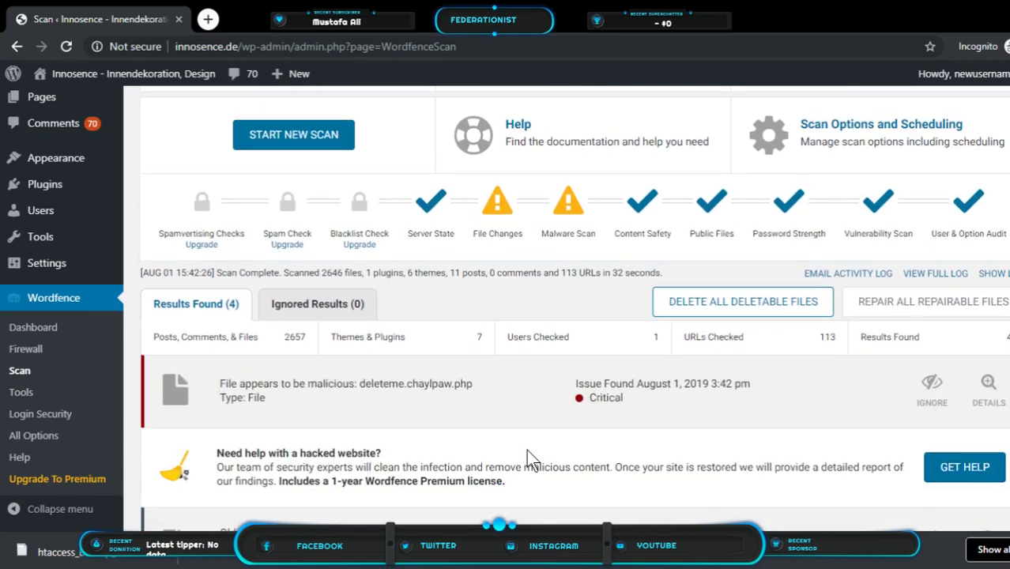